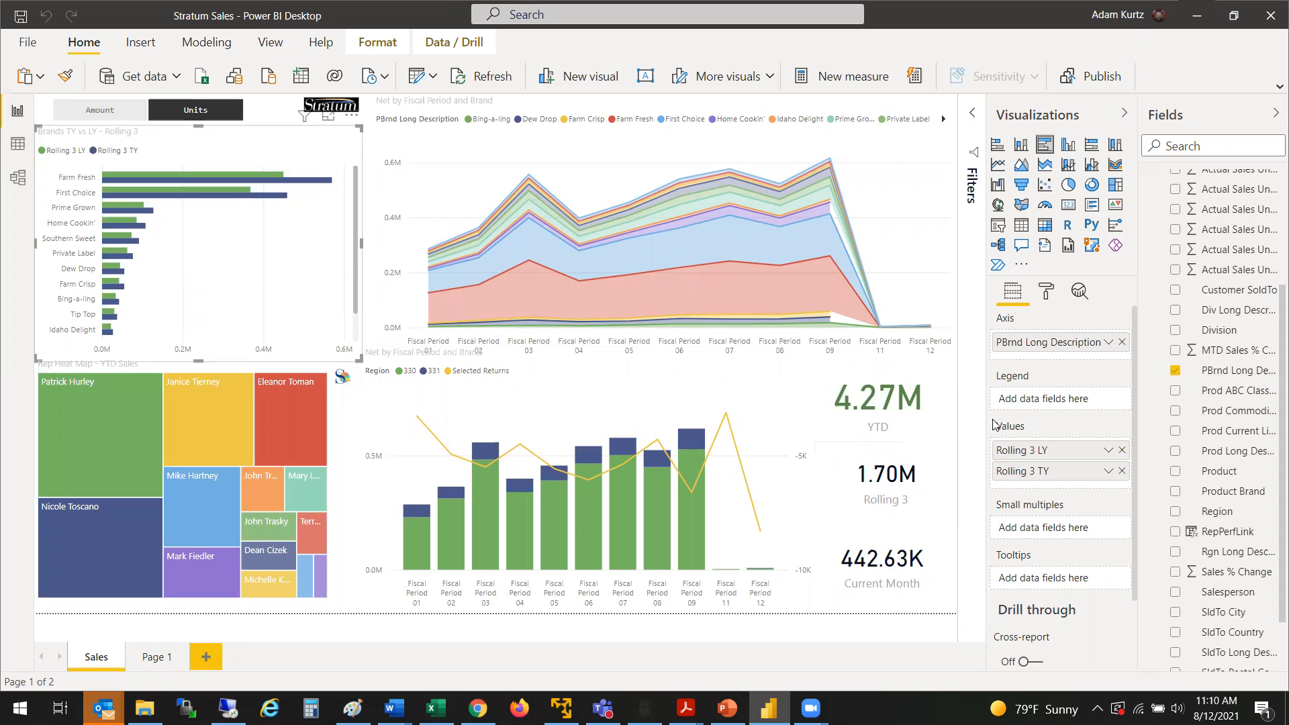
Step: Widen the Fields pane enough to read the full field names and collapse the PBI Comparative Sales table
drag(954, 410, 932, 410)
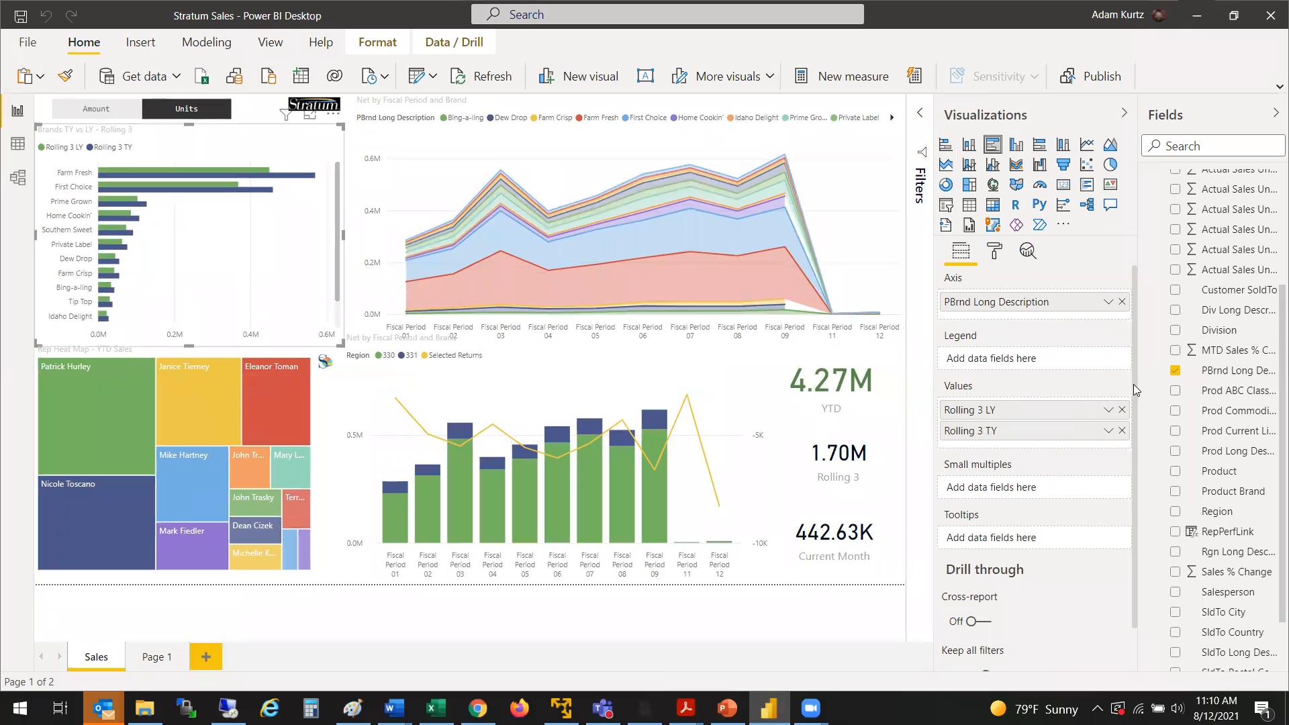
drag(1141, 373, 1026, 346)
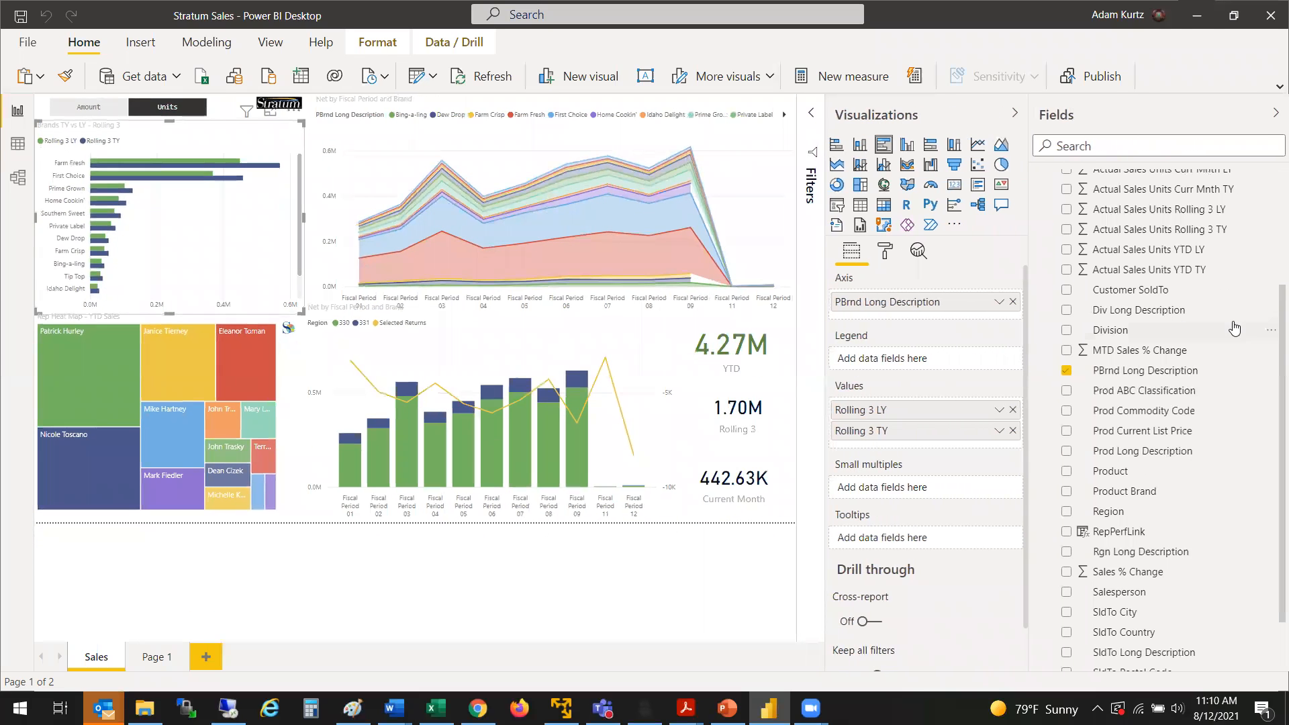
drag(1274, 332, 1274, 215)
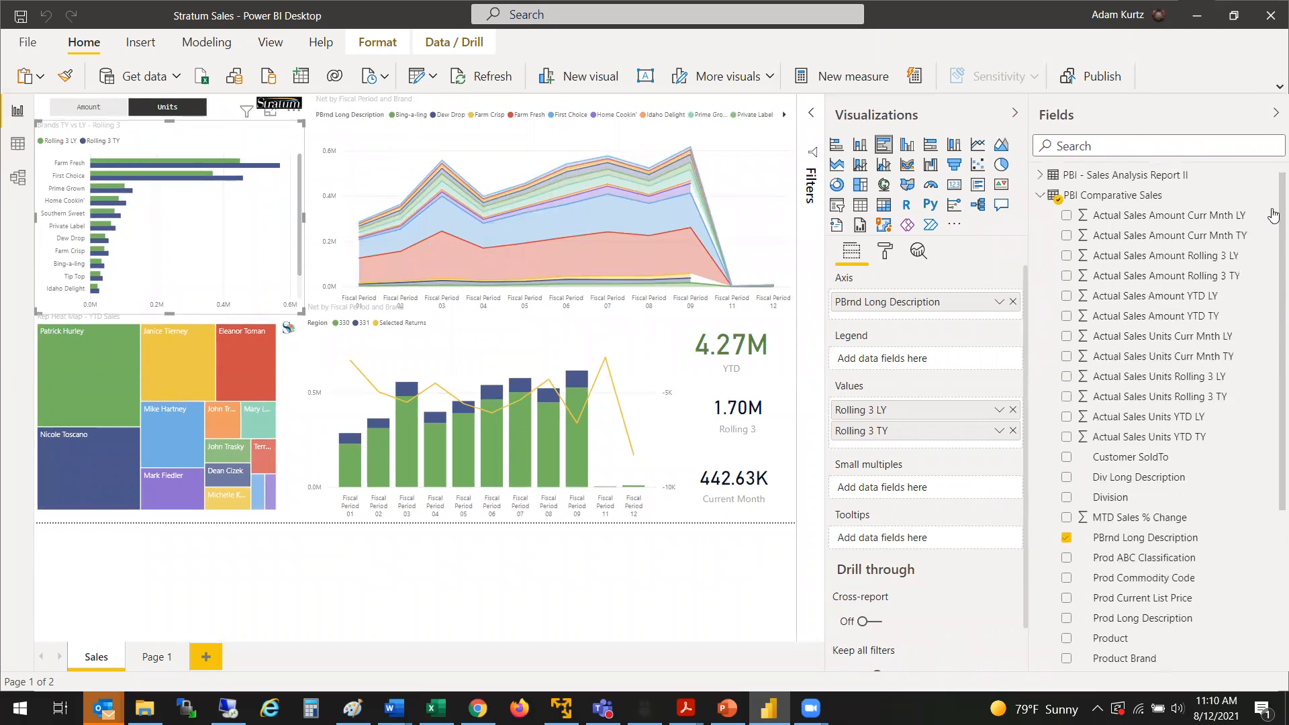
click(1040, 196)
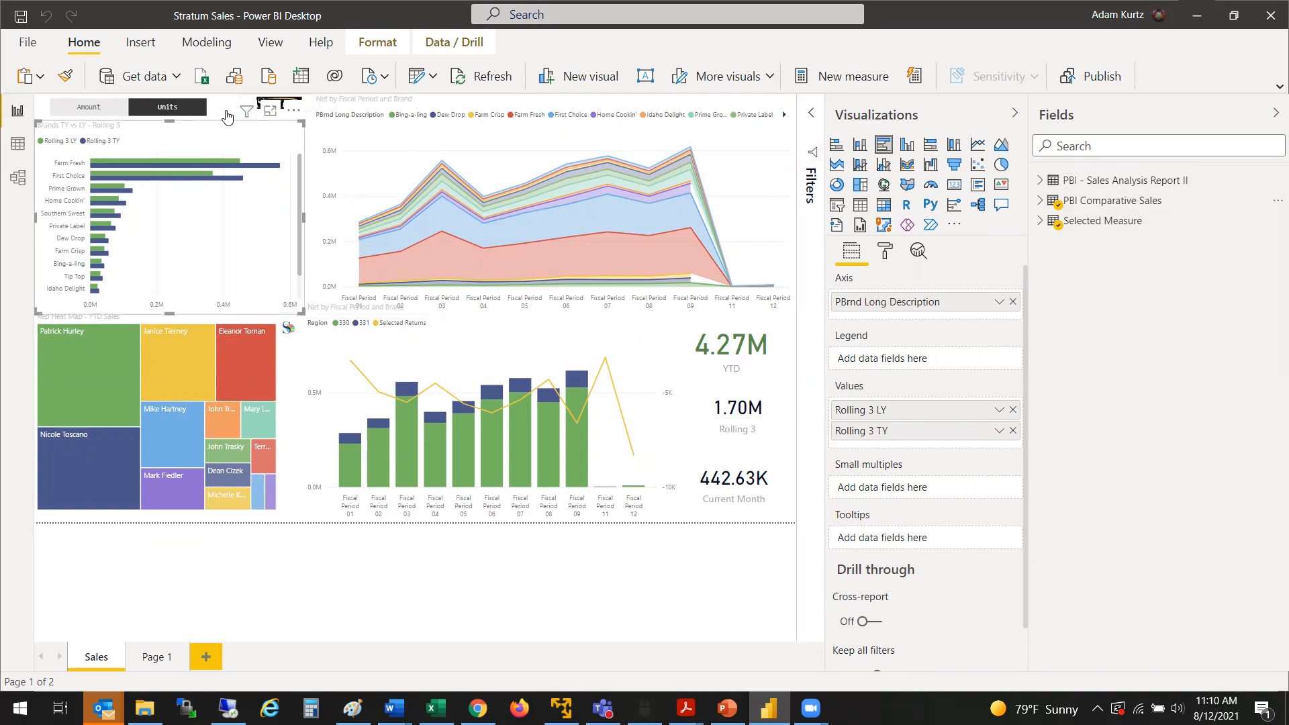
click(143, 77)
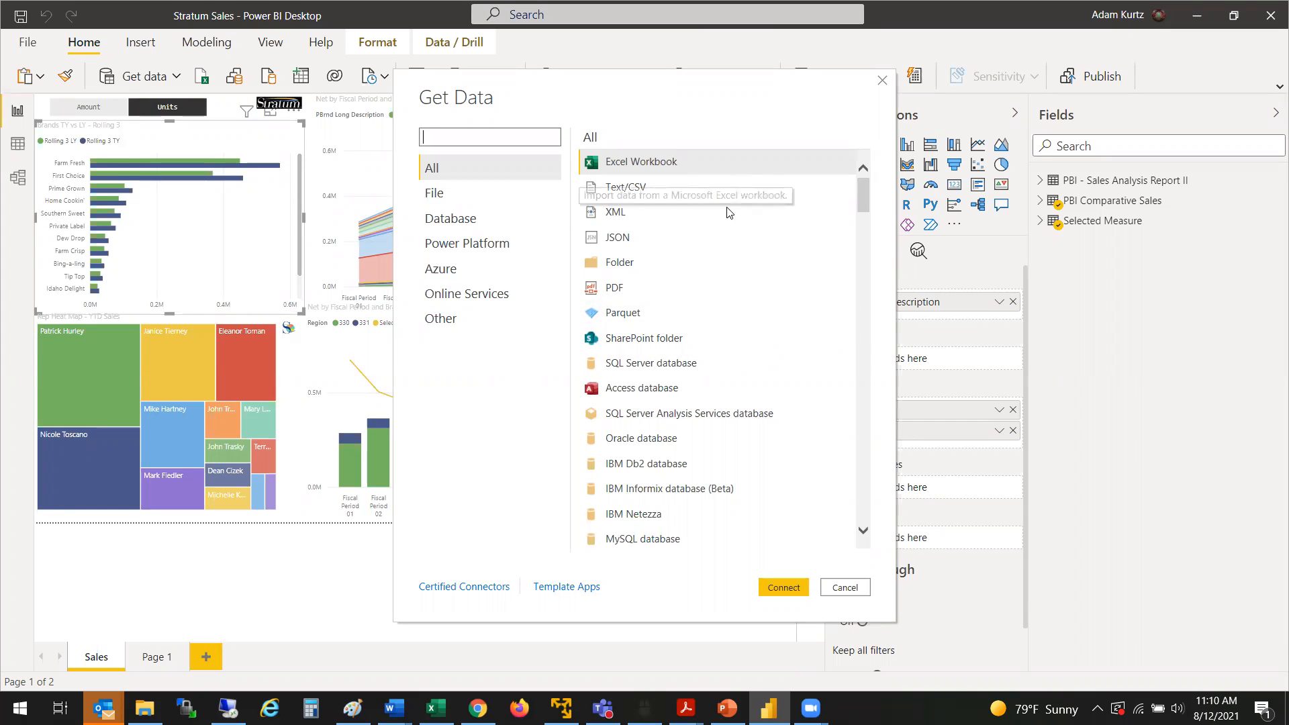
click(456, 332)
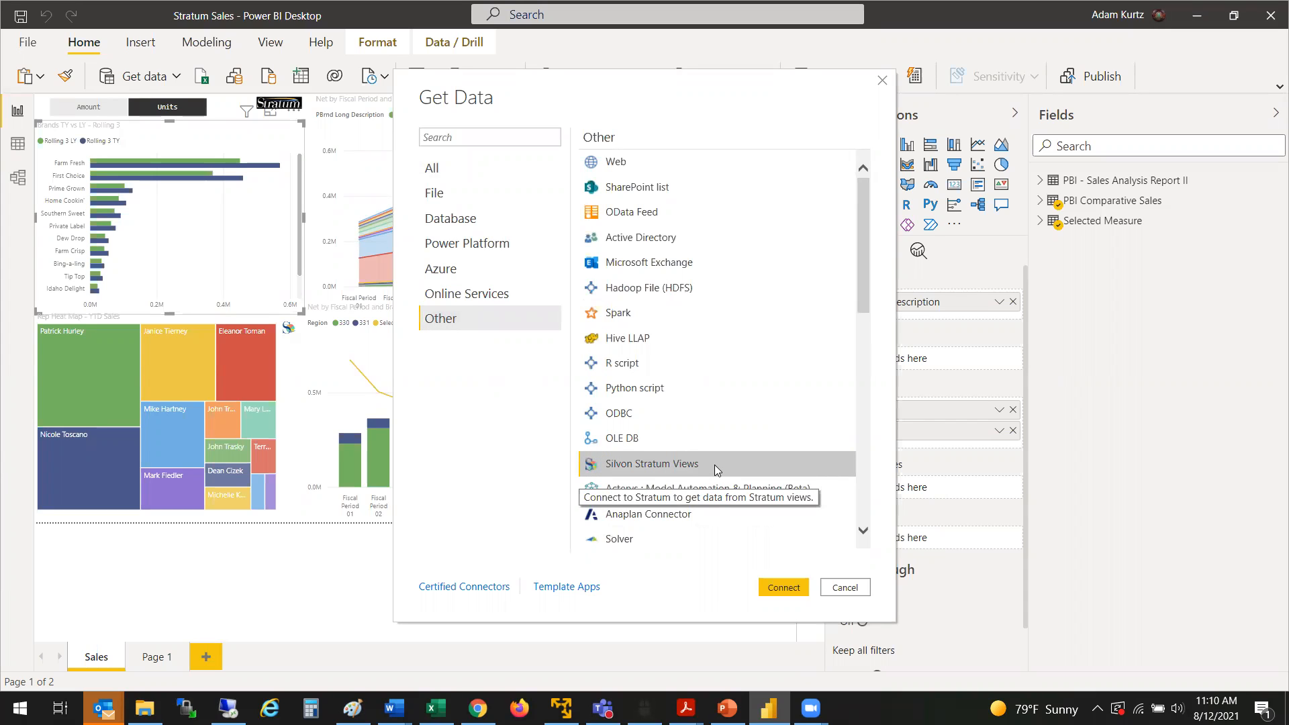
click(772, 587)
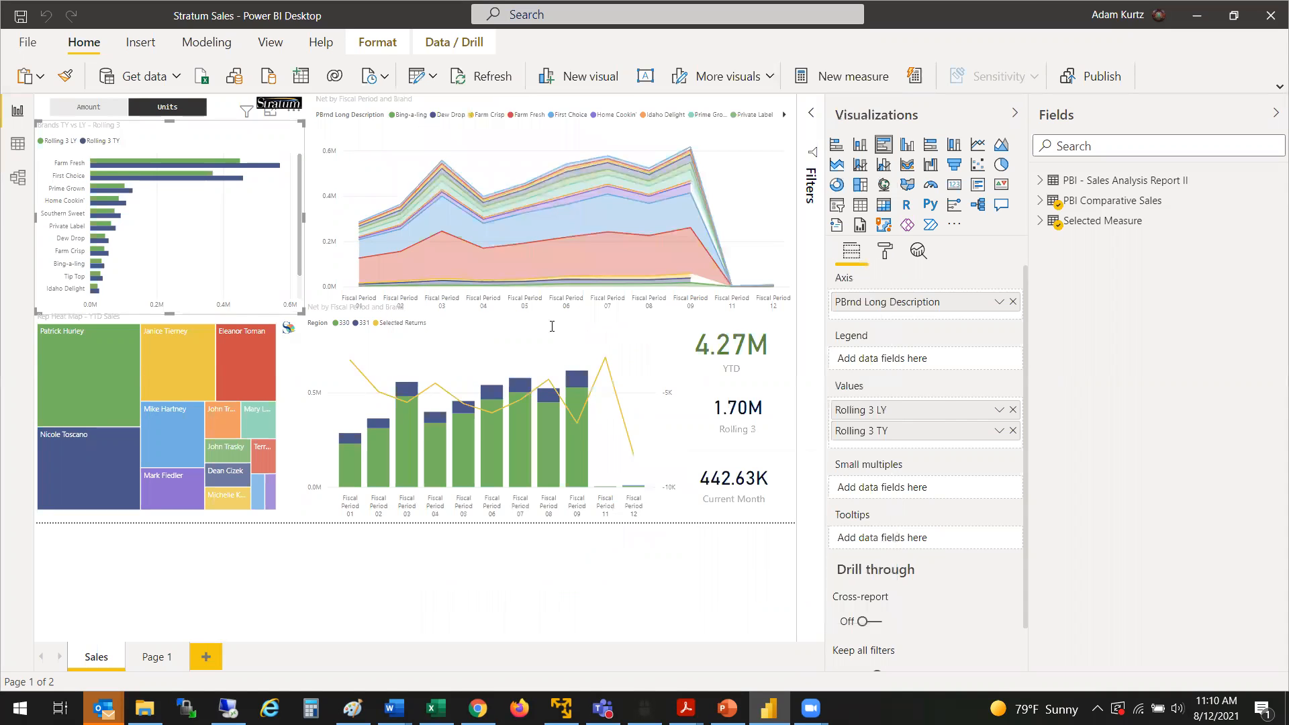
text(https://silvonstratum2.silvon.com/)
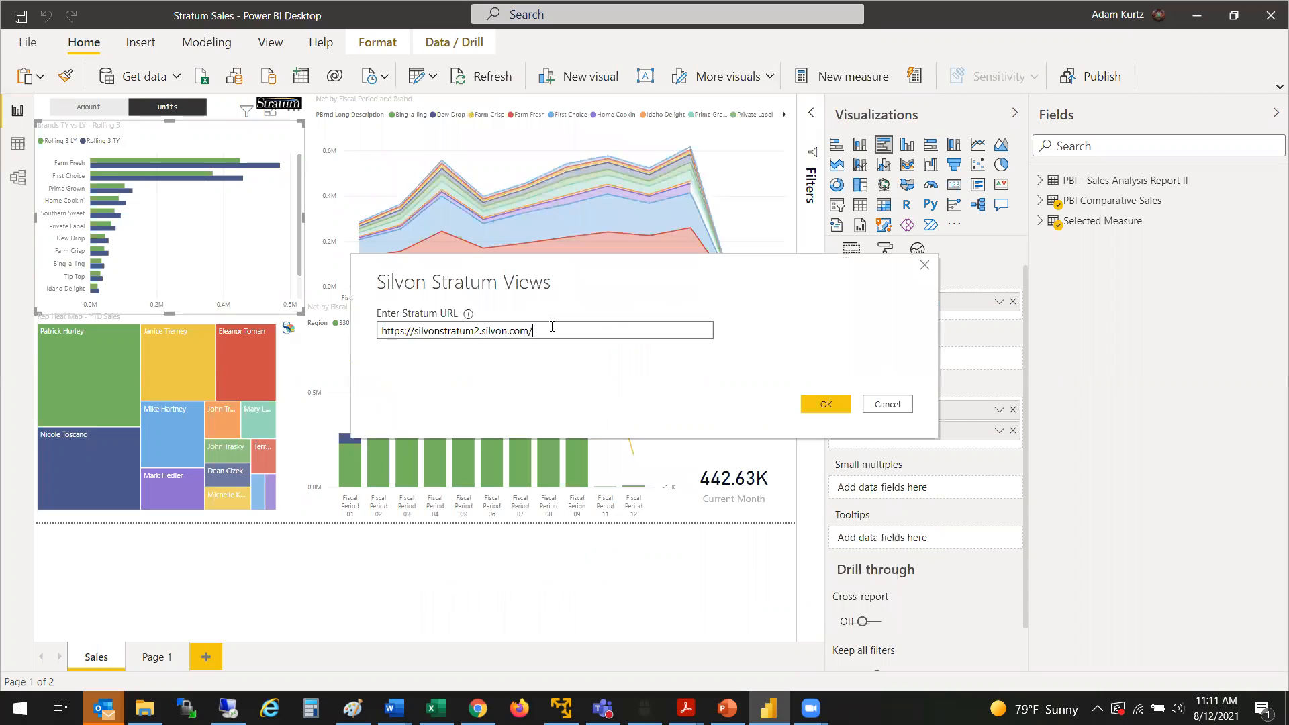
click(818, 403)
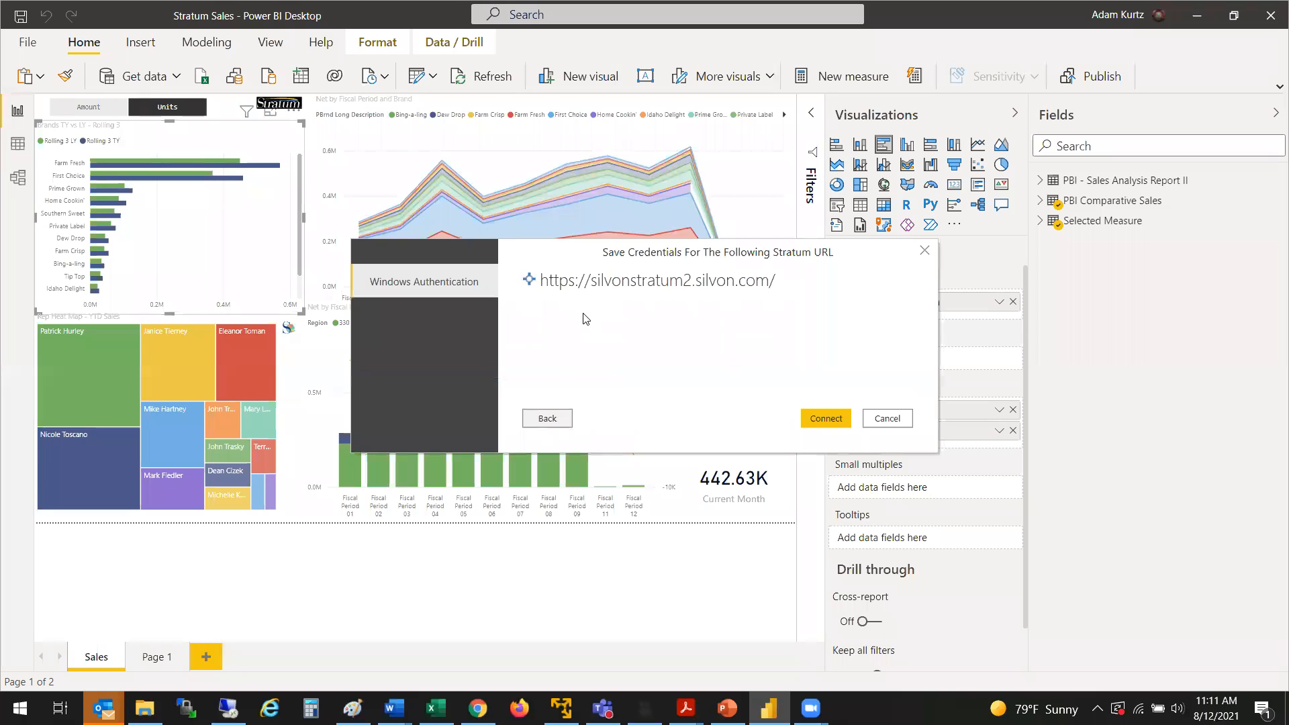
click(824, 418)
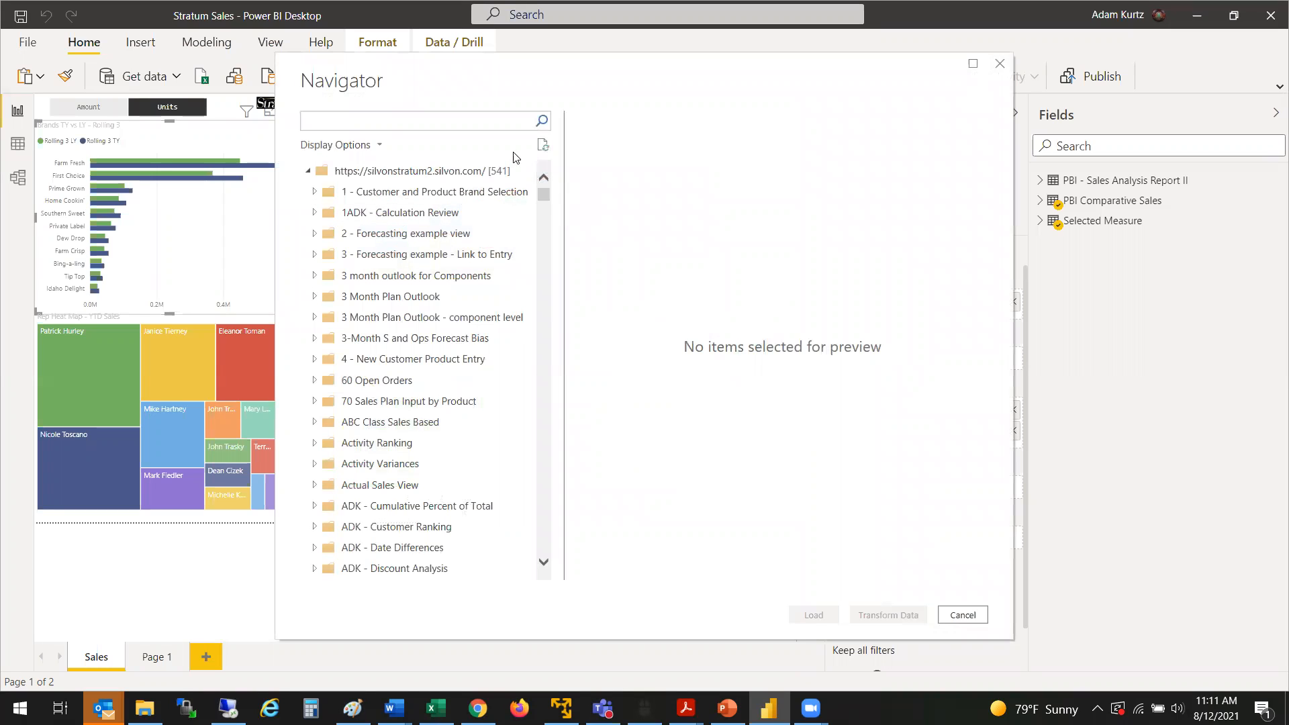
Step: Search the available views for "pbi", preview the PBI Comparative Sales table across its columns, and leave without loading it
click(493, 125)
text(pbi)
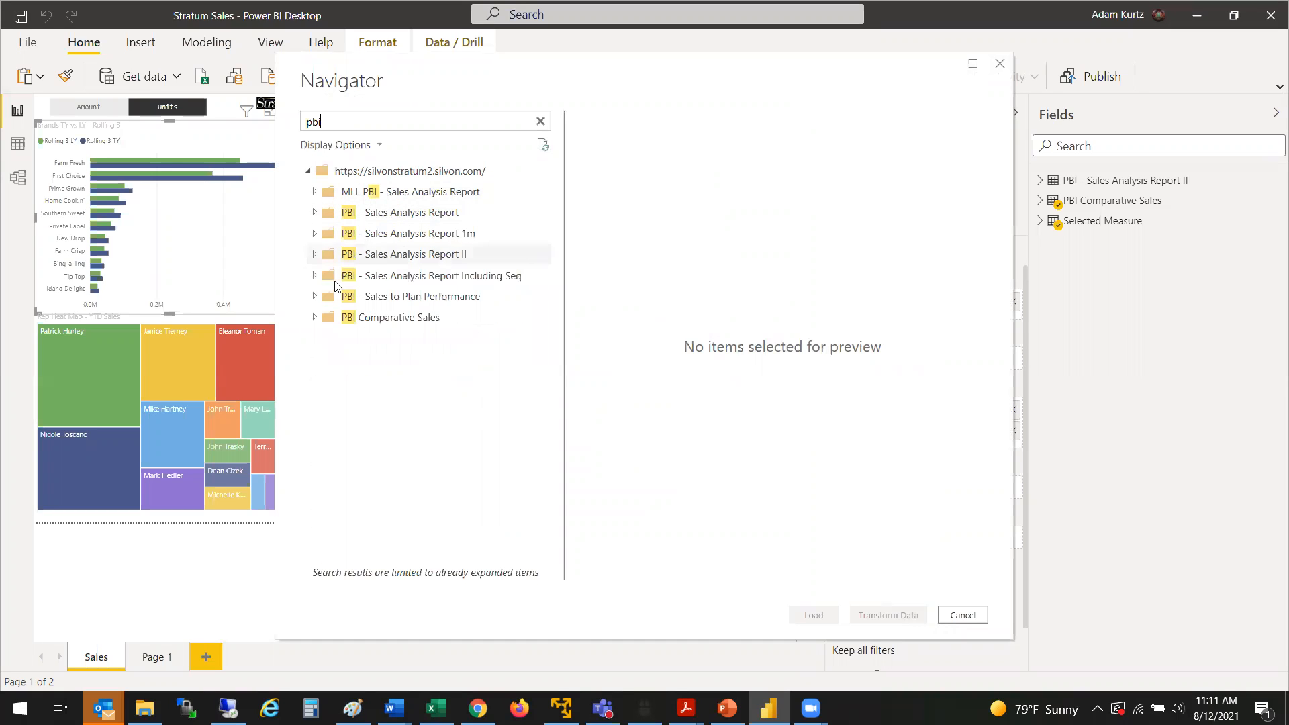
click(314, 317)
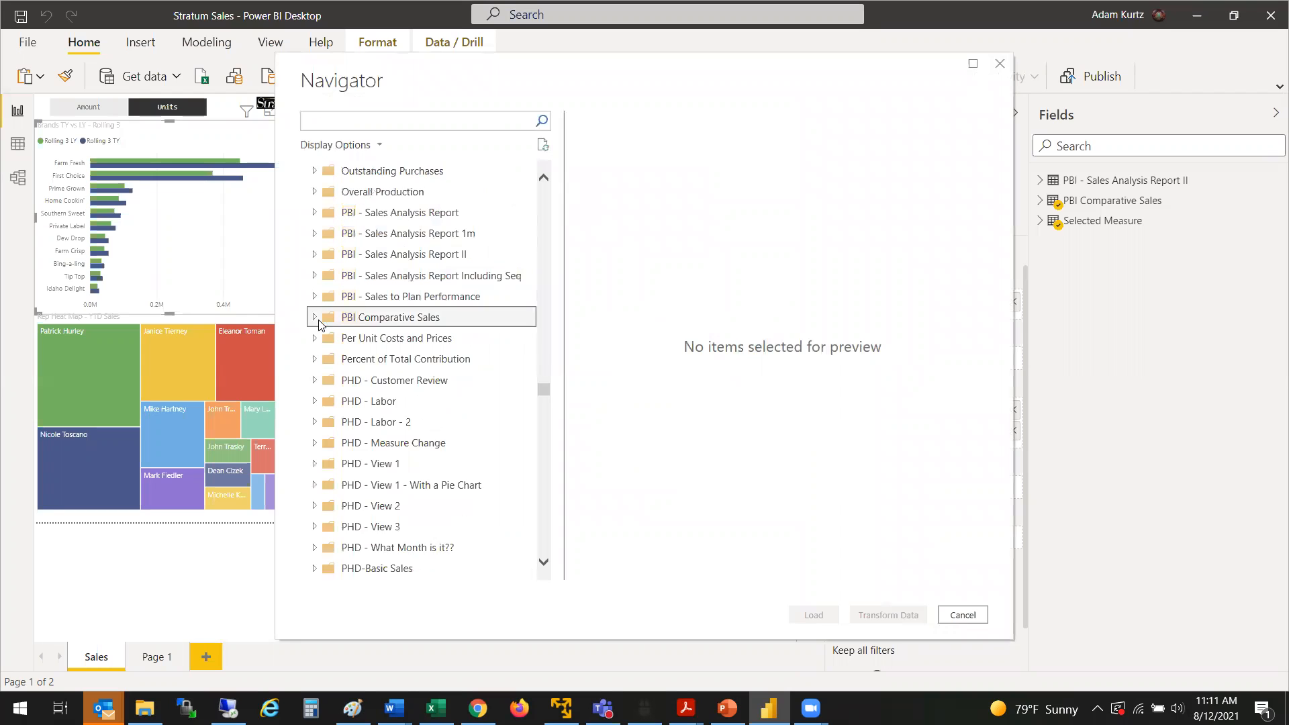
click(362, 339)
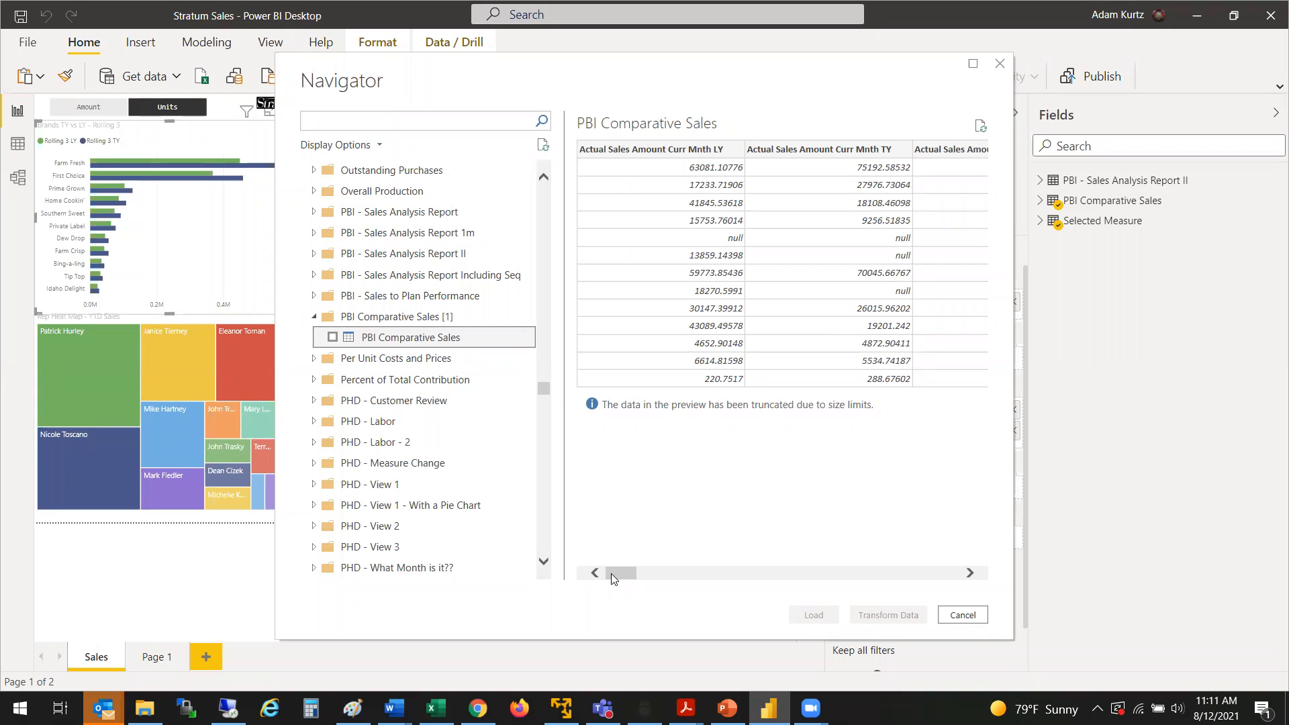
drag(628, 575, 960, 565)
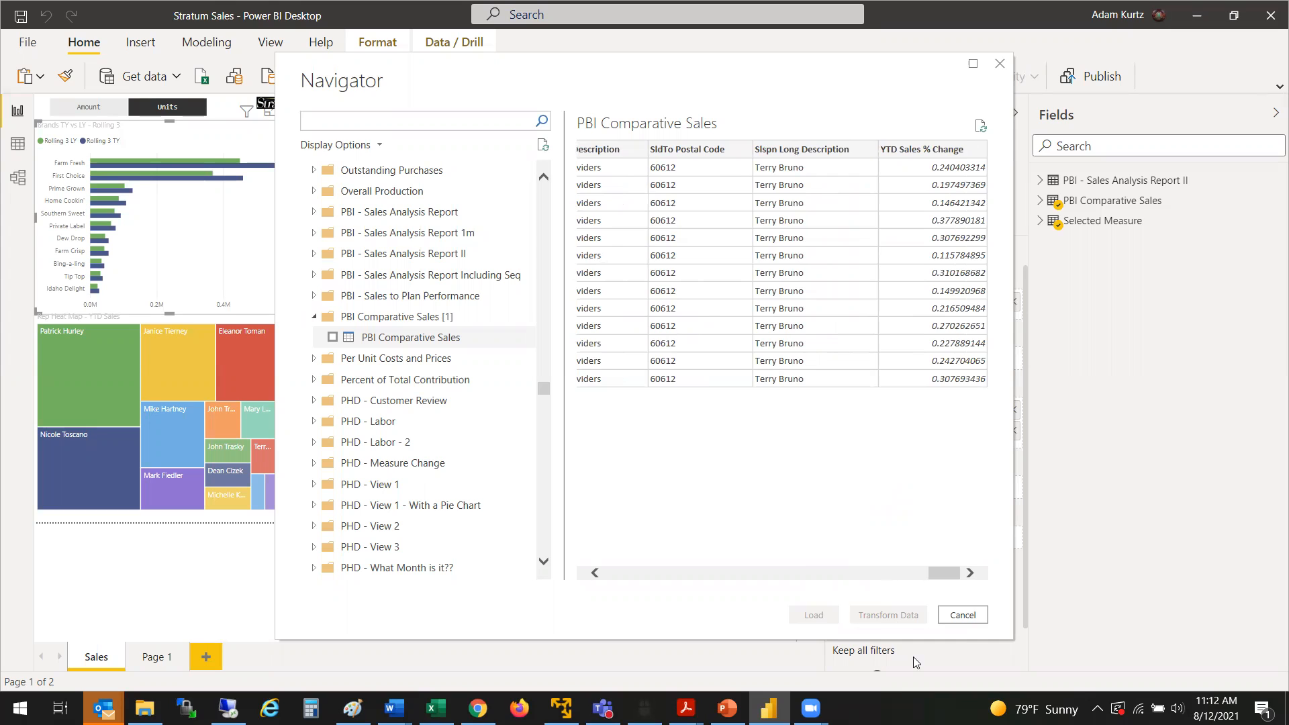
key(Escape)
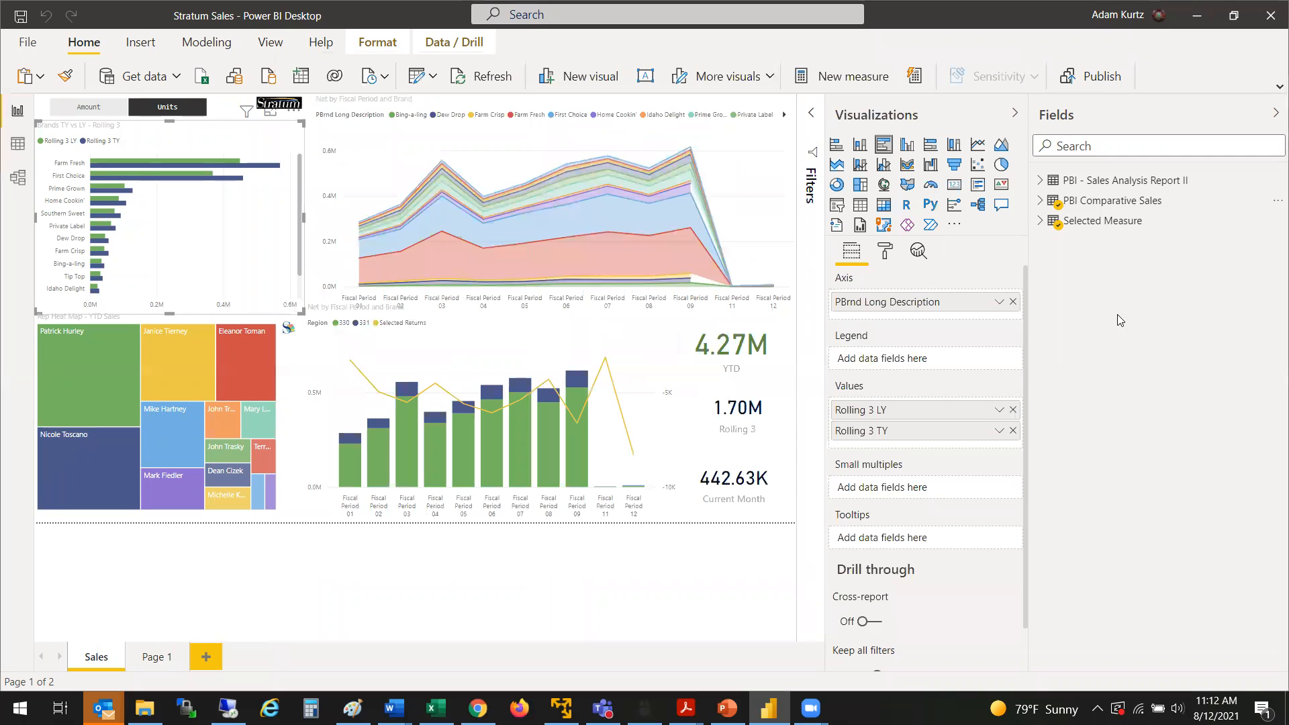
Step: Review the fields in the PBI Comparative Sales table, narrow the Visualizations pane to enlarge the canvas, and collapse the table again
click(1040, 201)
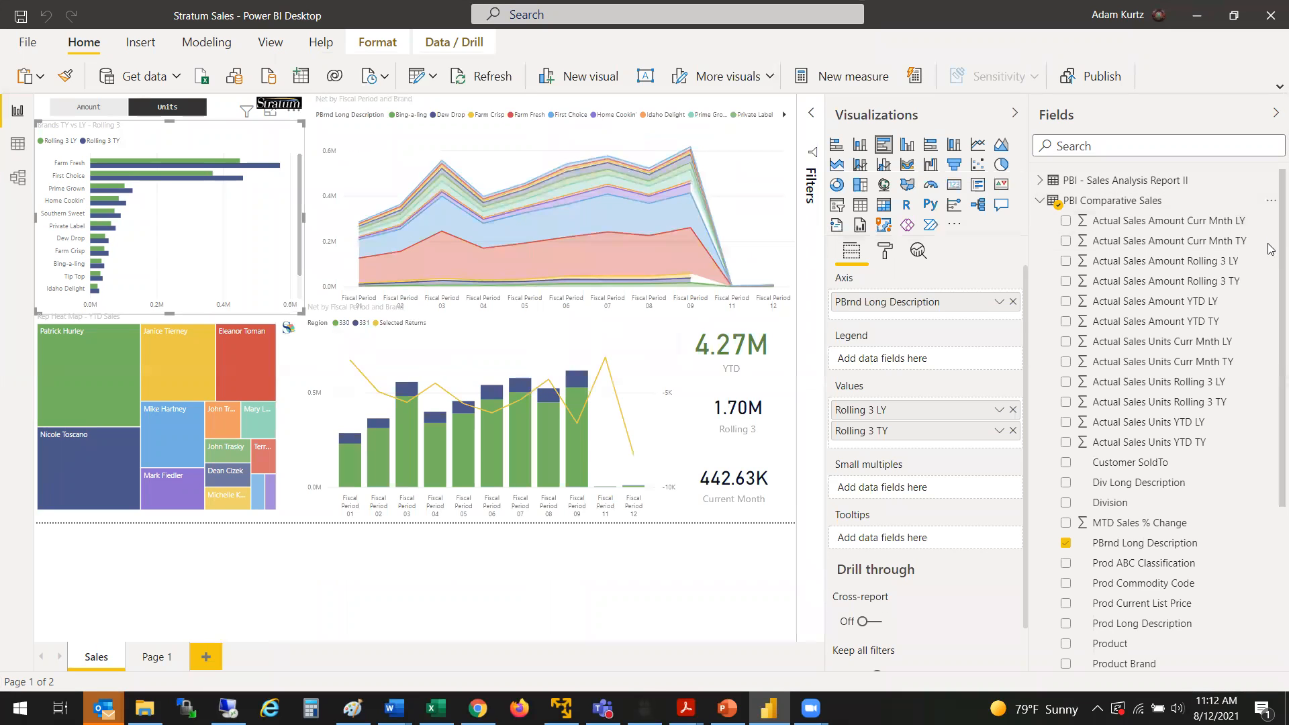
scroll(1271, 322, down, 3)
scroll(1271, 302, up, 3)
scroll(1272, 263, up, 1)
drag(826, 505, 871, 513)
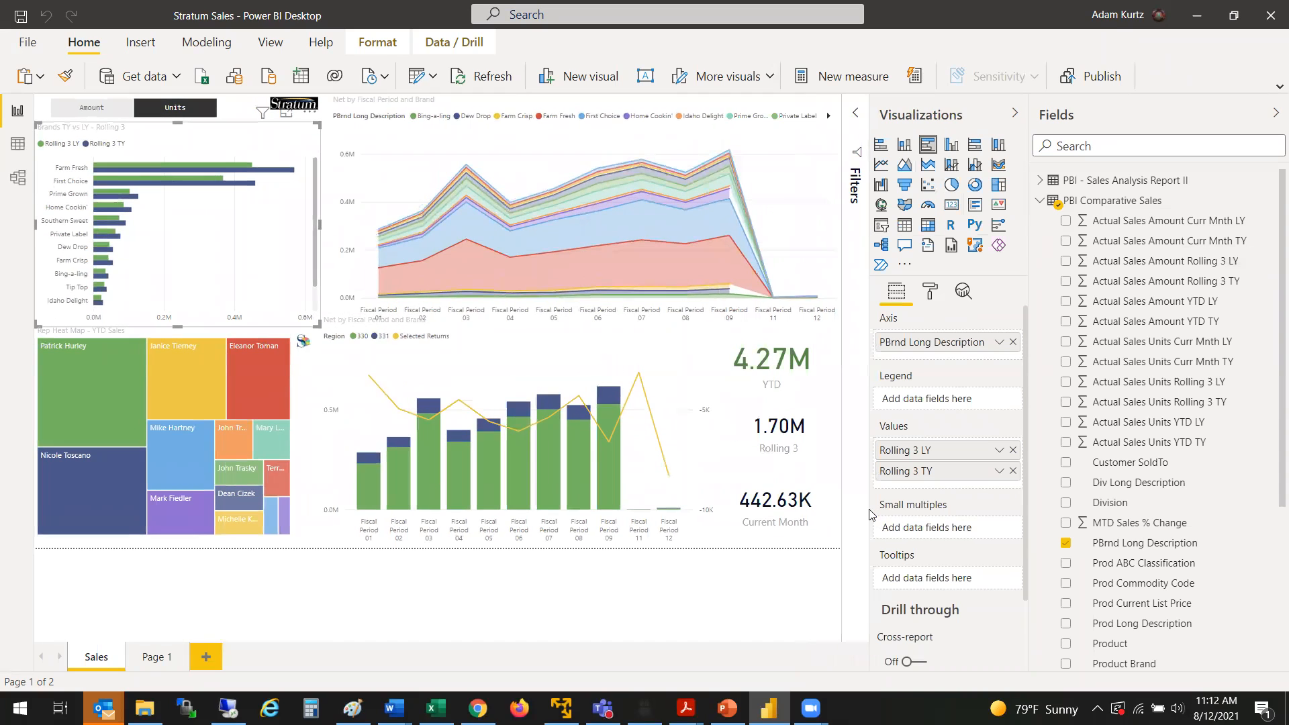
click(1041, 201)
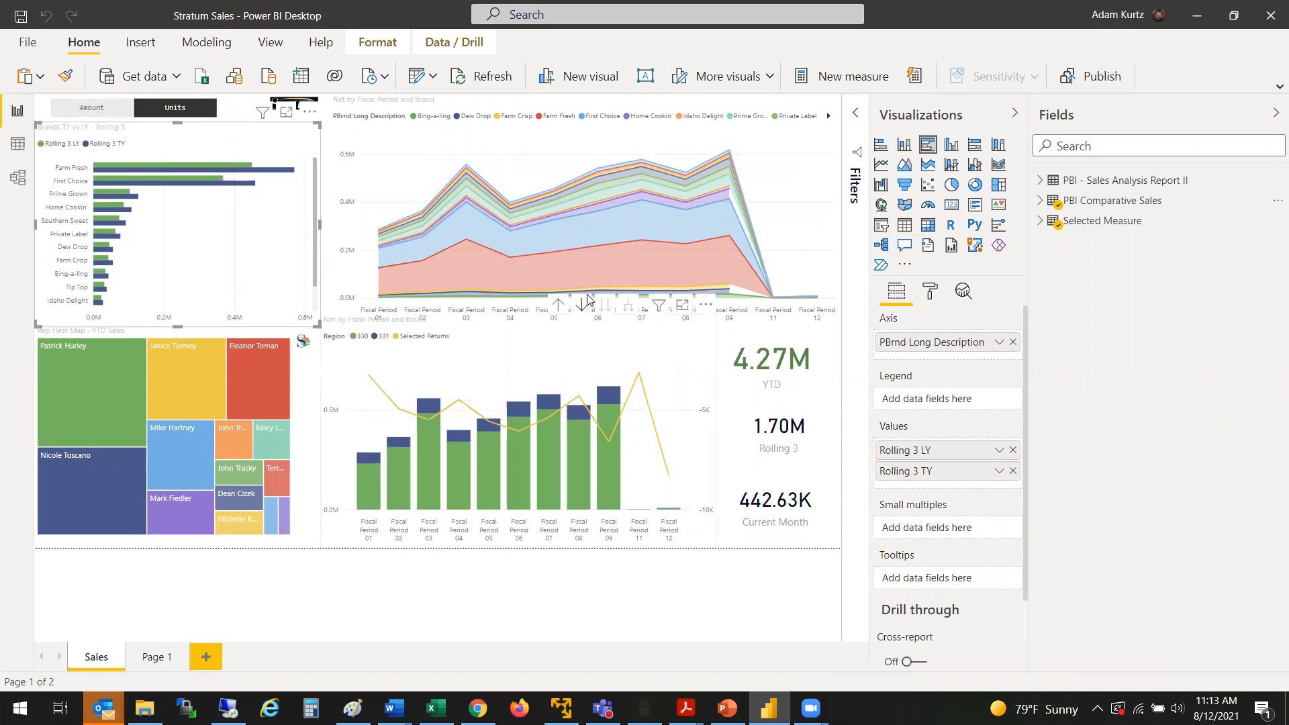
Step: Narrow the fiscal period and brand area chart, and insert a pie chart in the freed space, widened toward the area chart
click(817, 254)
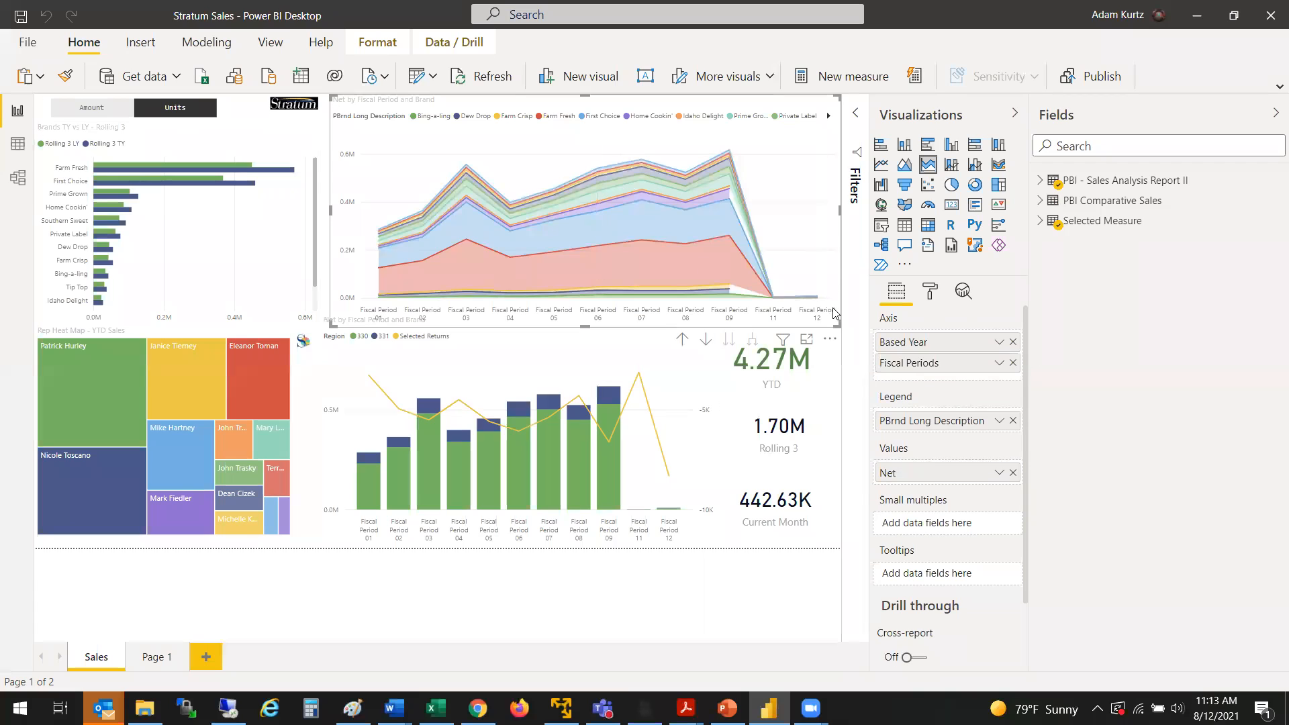
drag(840, 211, 630, 204)
click(733, 208)
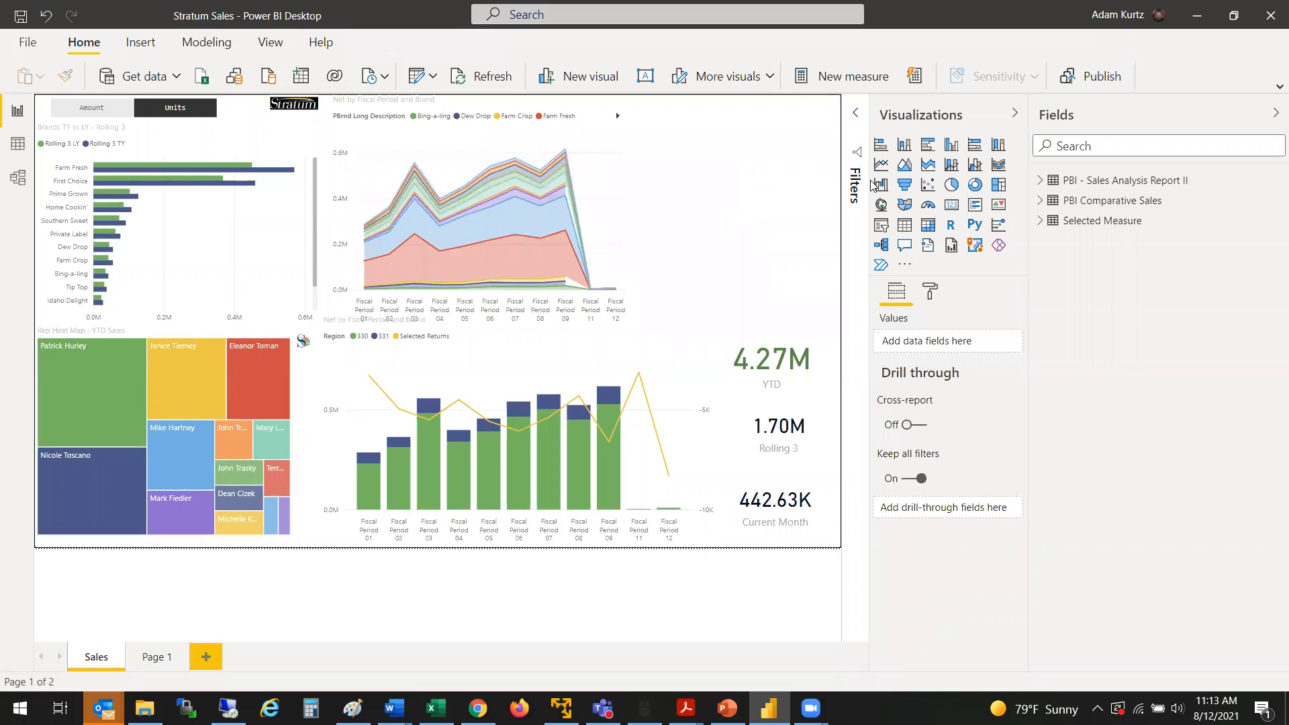
click(951, 185)
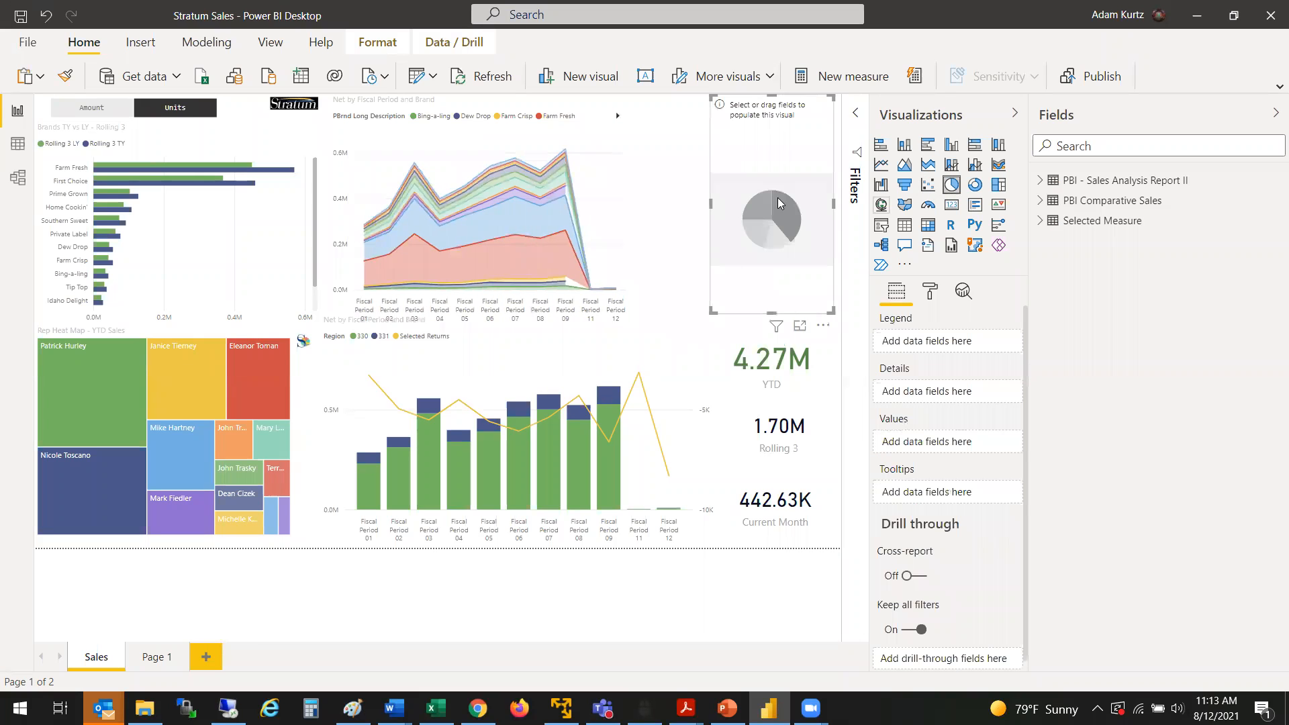
drag(711, 204, 656, 201)
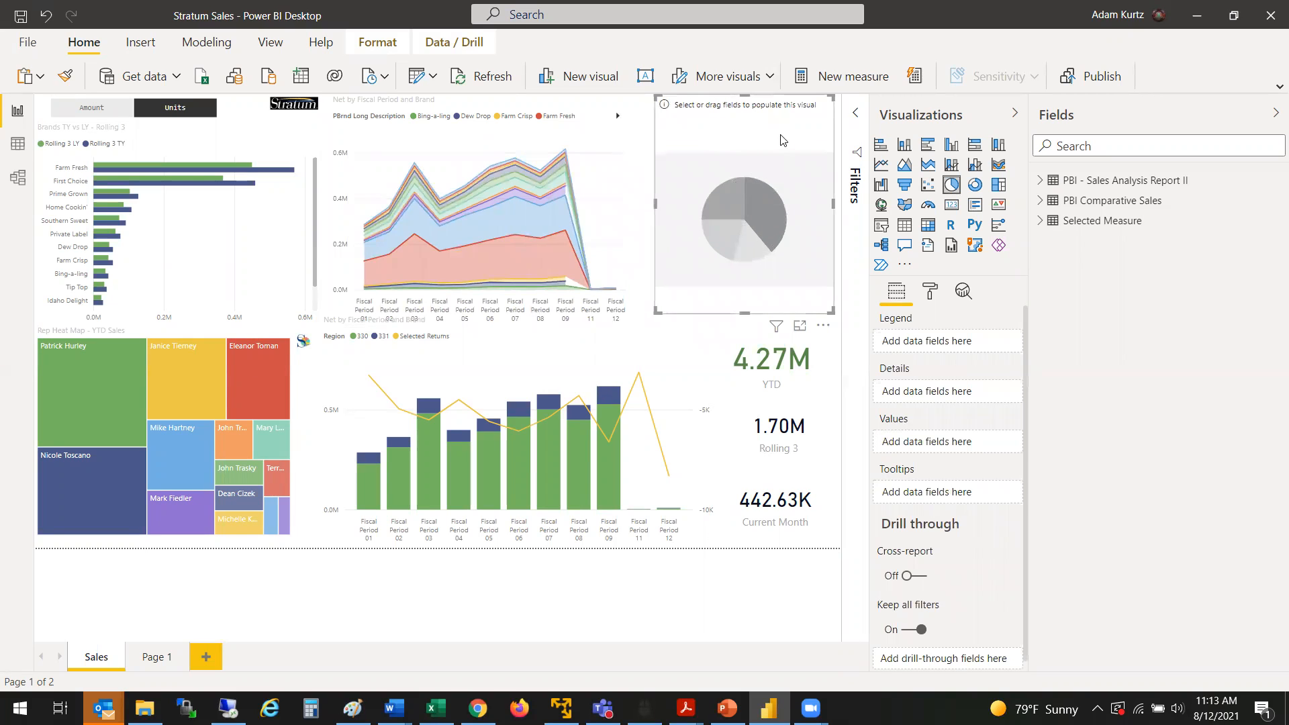
Step: Populate the pie chart with Actual Sales Units YTD TY by PBrnd Long Description from the PBI Comparative Sales table
click(1041, 203)
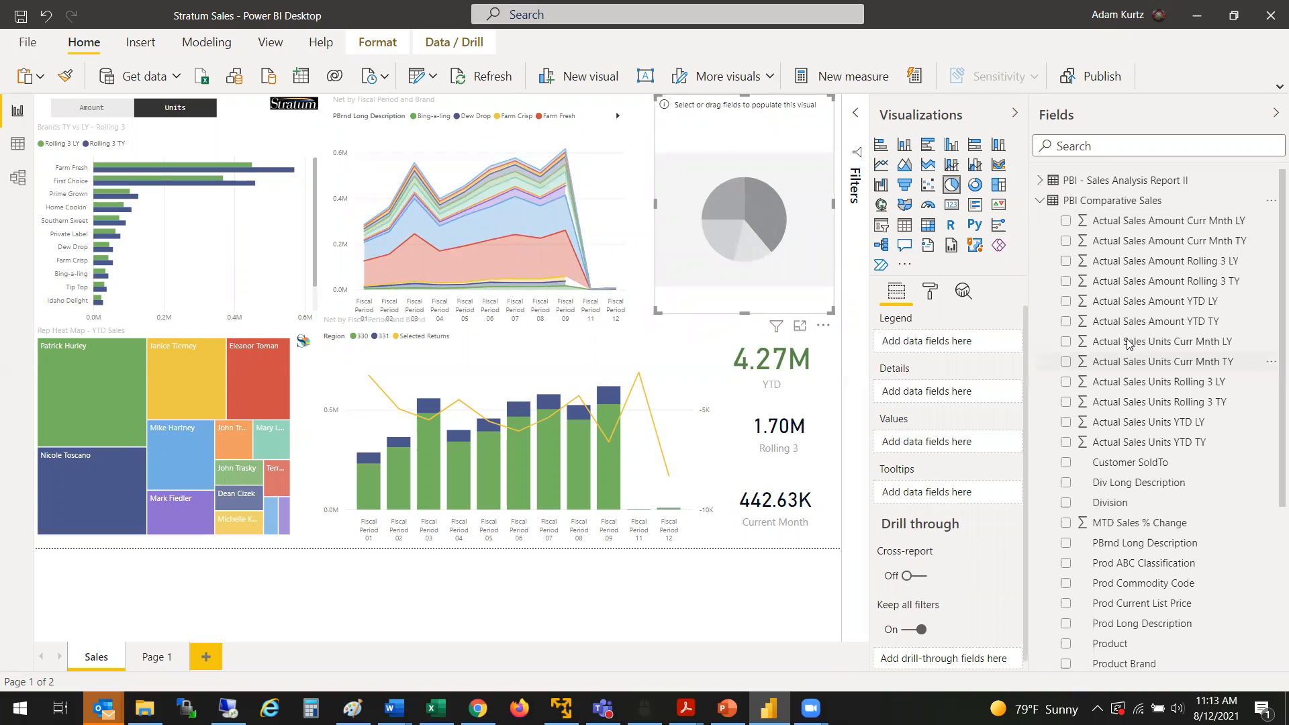
click(1128, 445)
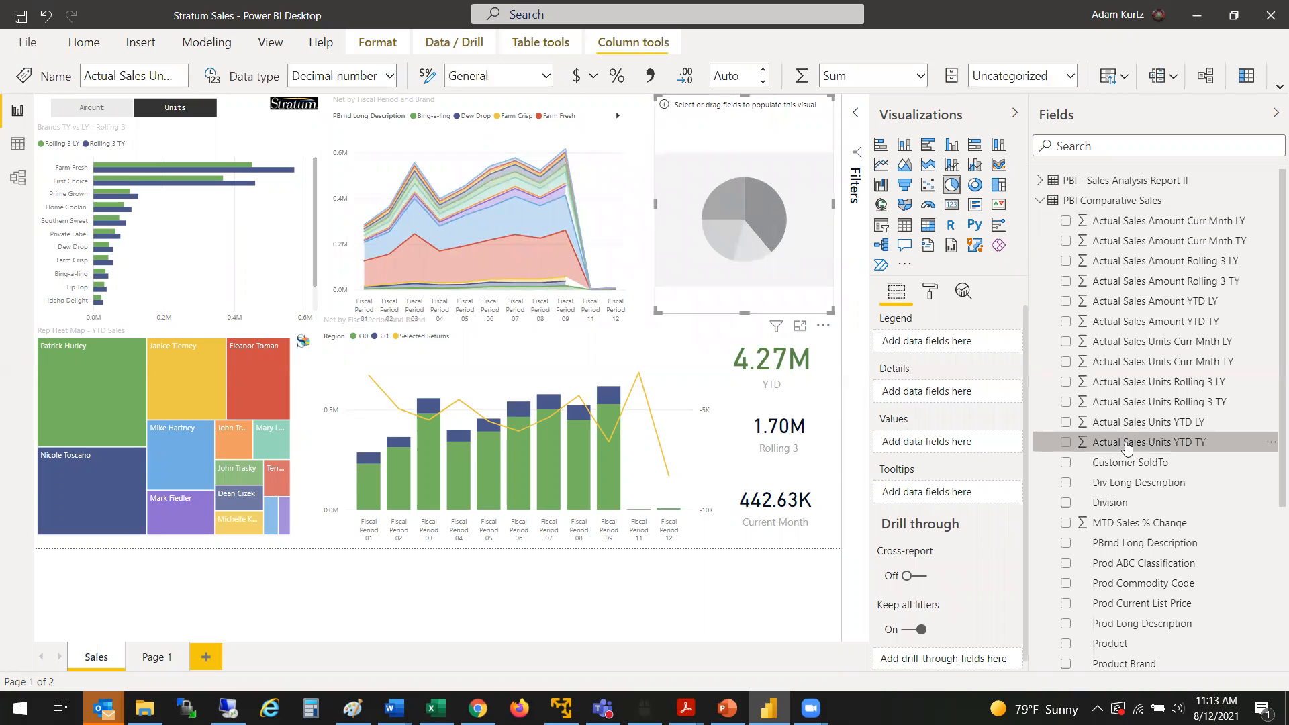
click(1066, 442)
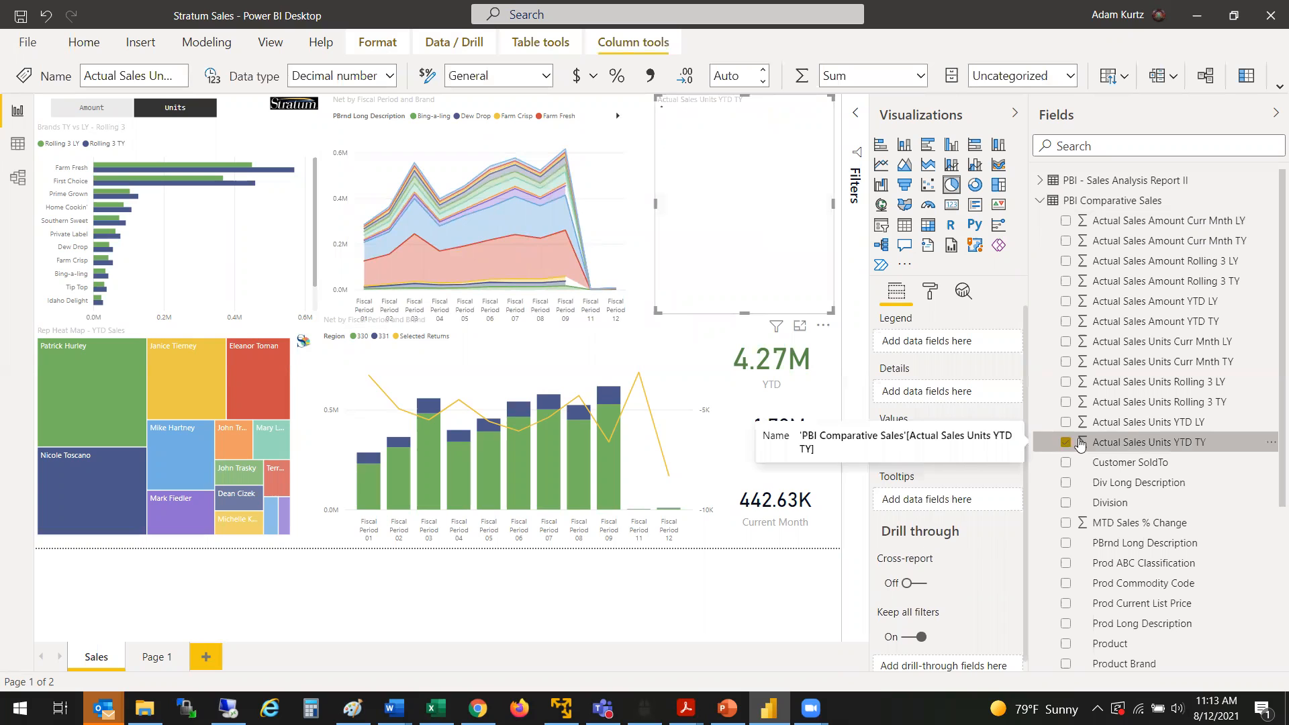
scroll(1270, 403, down, 3)
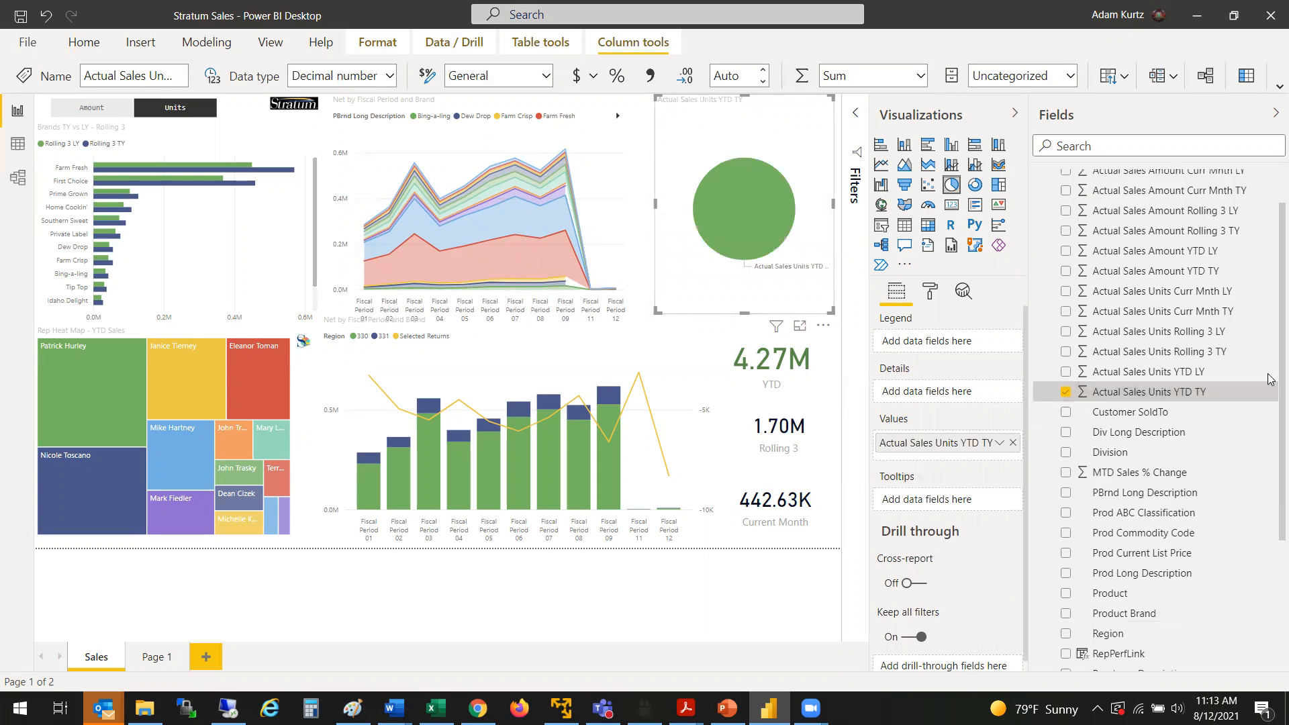
scroll(1269, 415, down, 3)
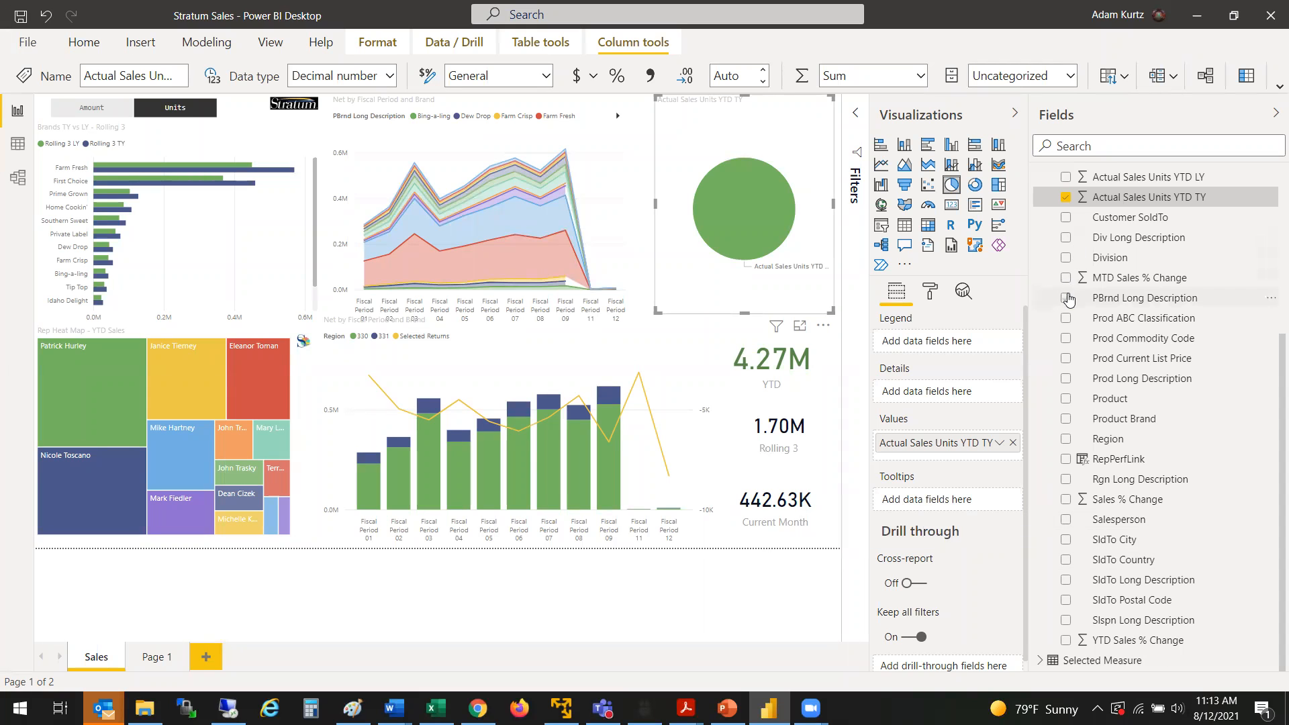
click(1067, 300)
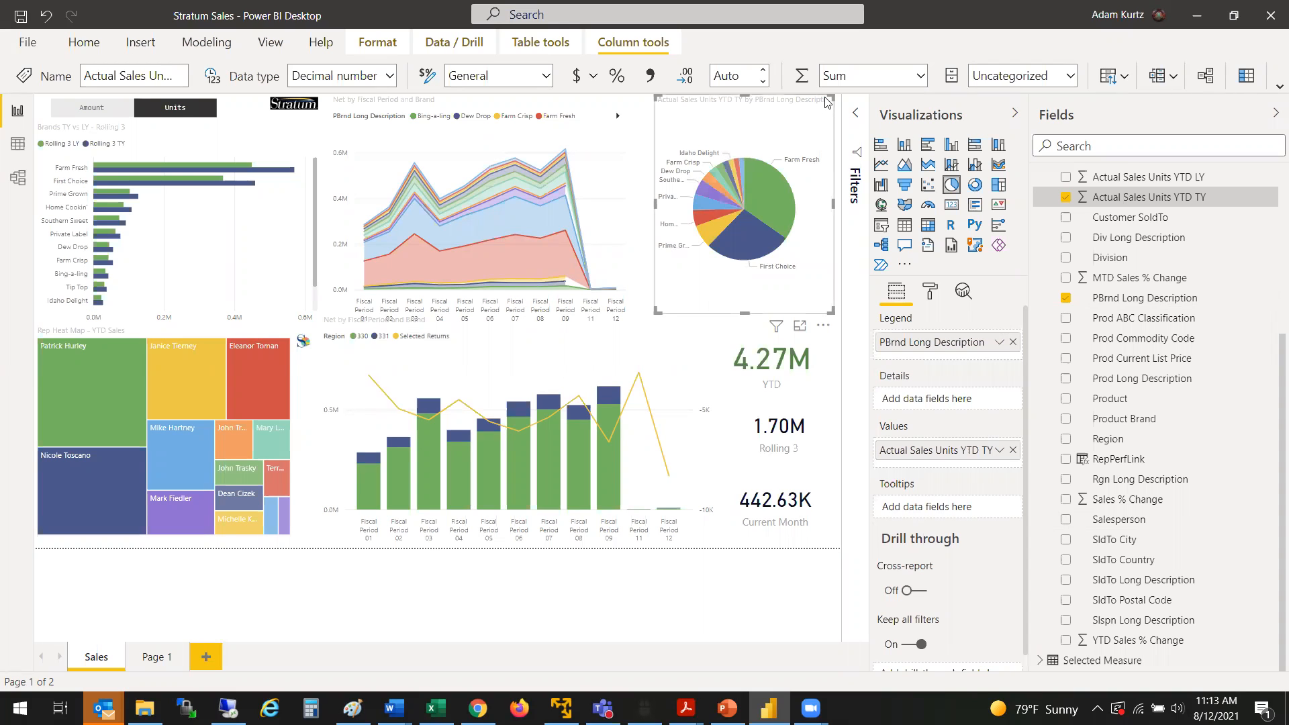
Step: Examine the pie chart's sorting choices and its formatting options
click(825, 329)
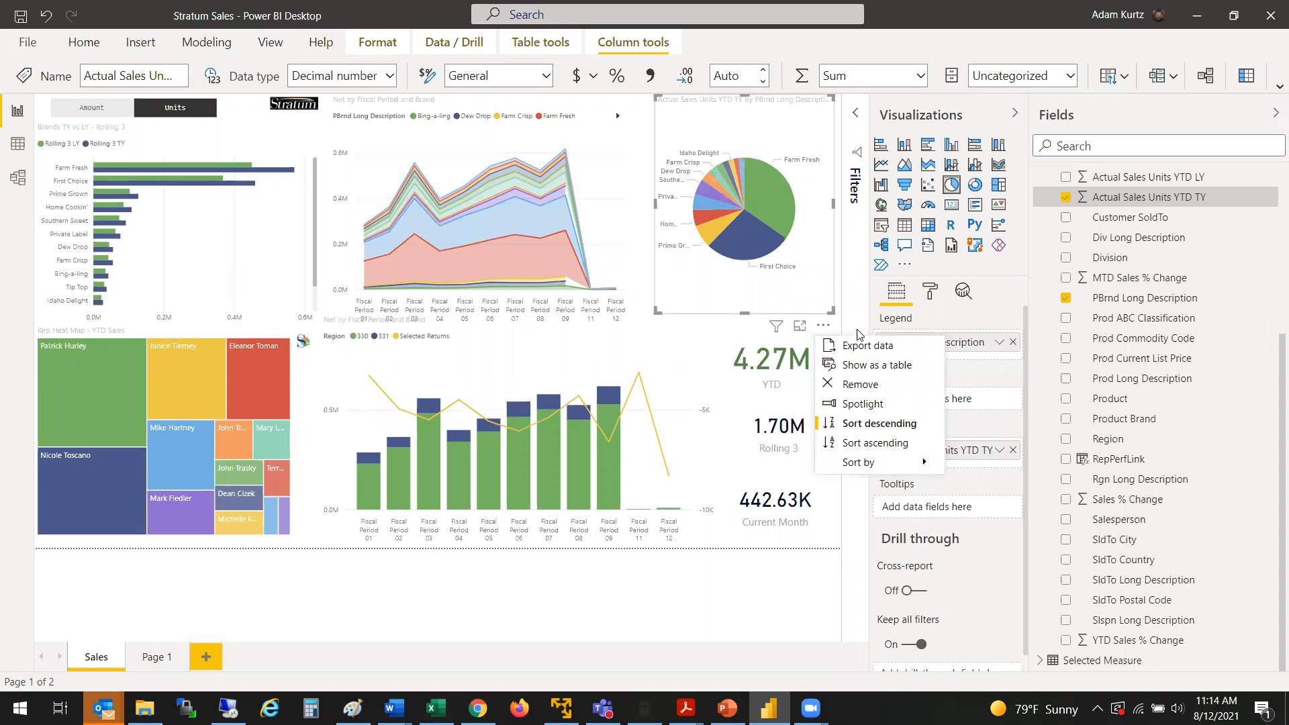
mouse_move(866, 462)
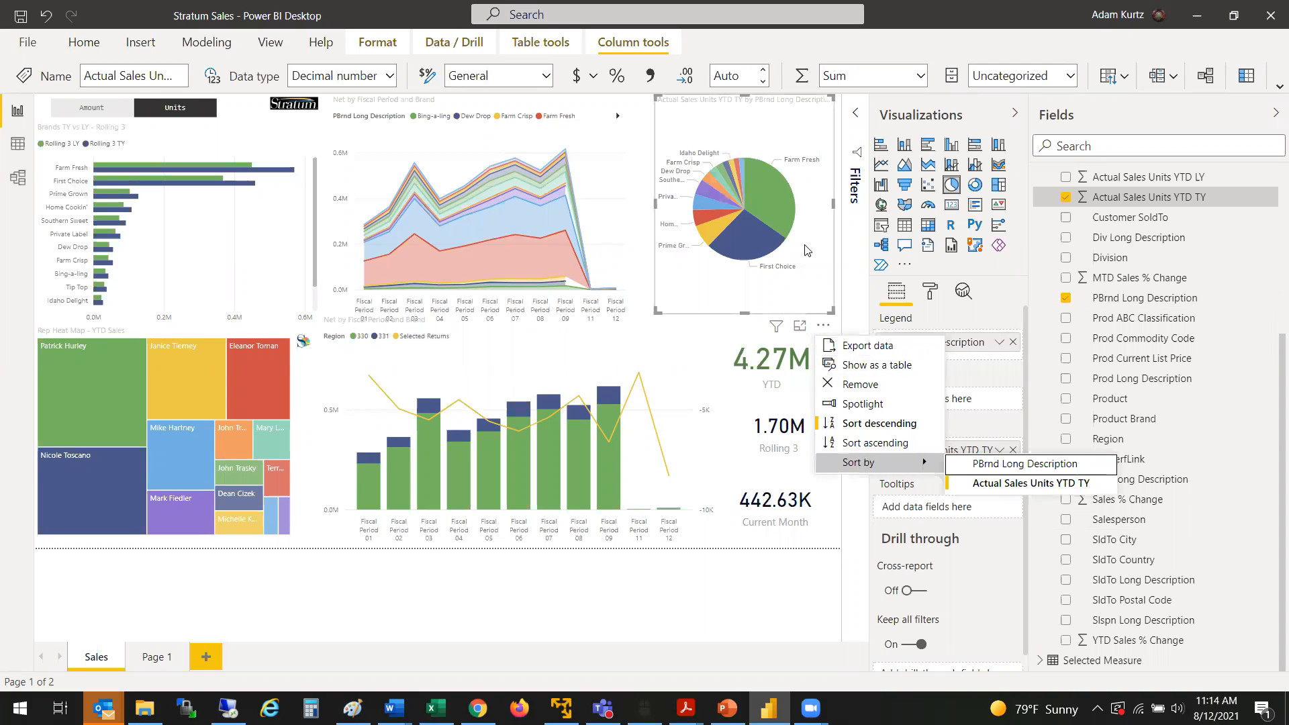
click(706, 300)
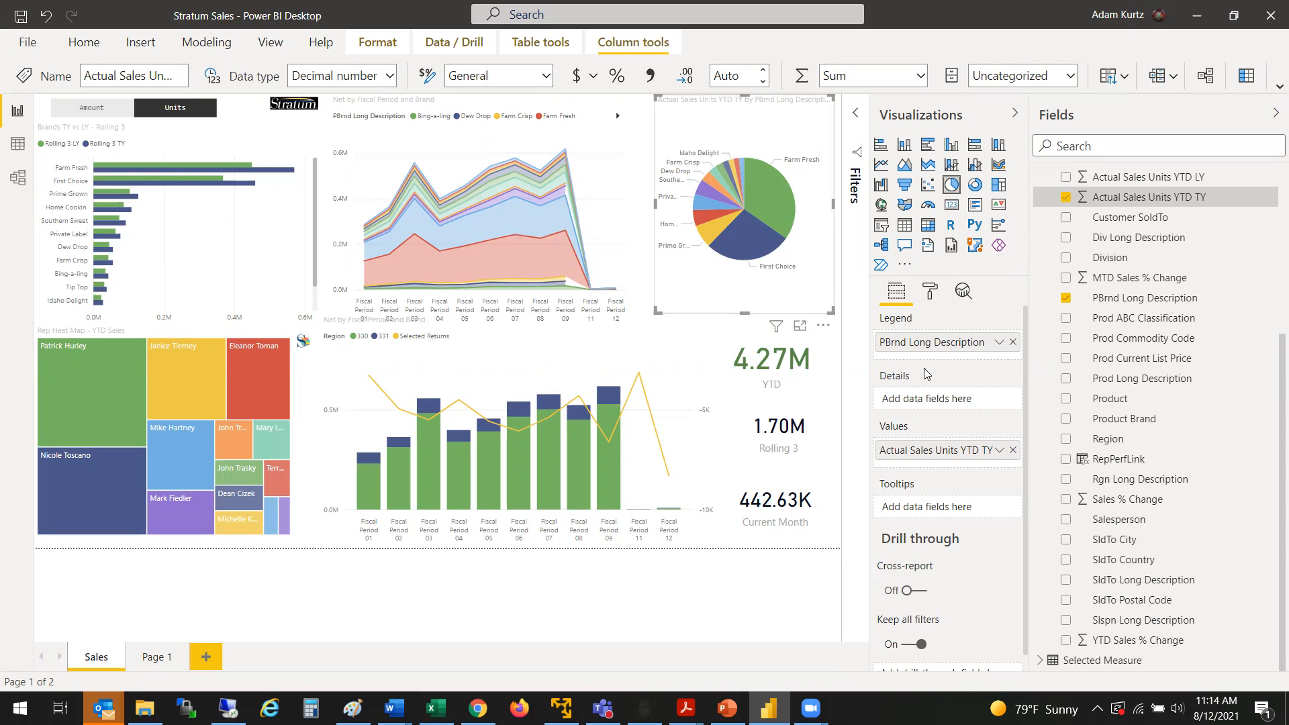
click(930, 291)
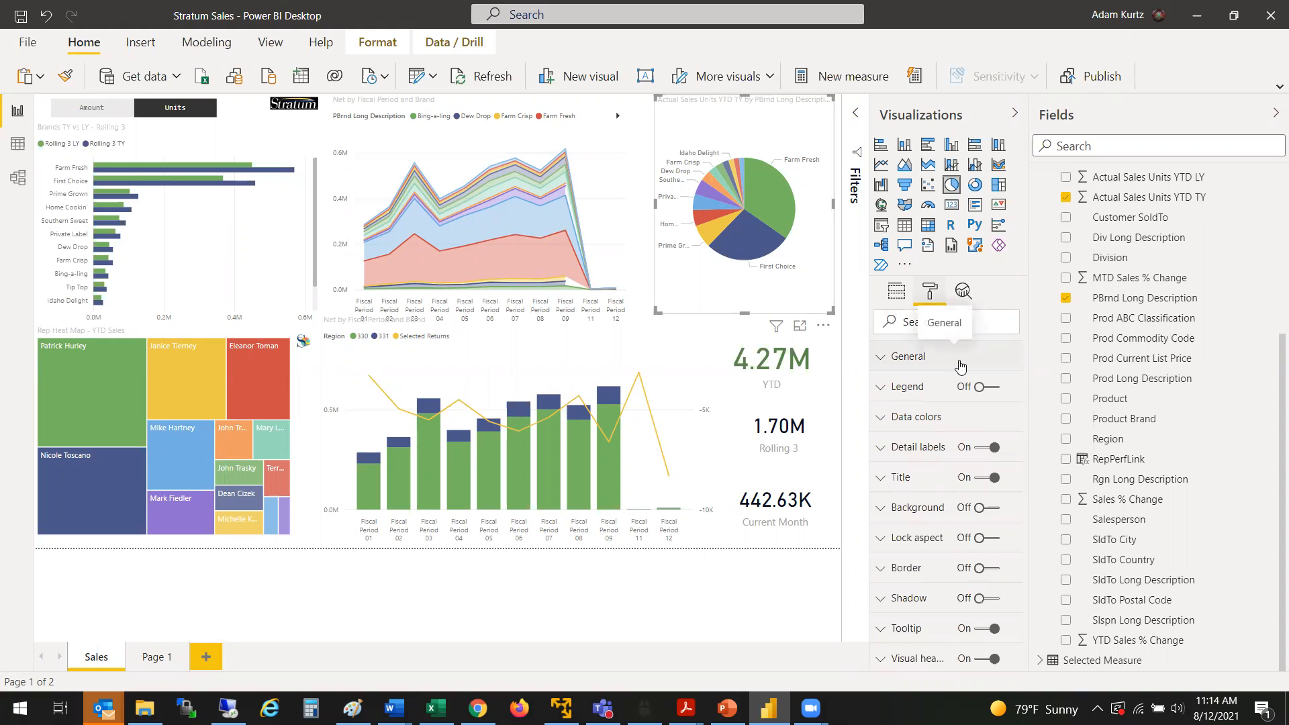
Step: Save the report and deselect the pie chart
click(21, 17)
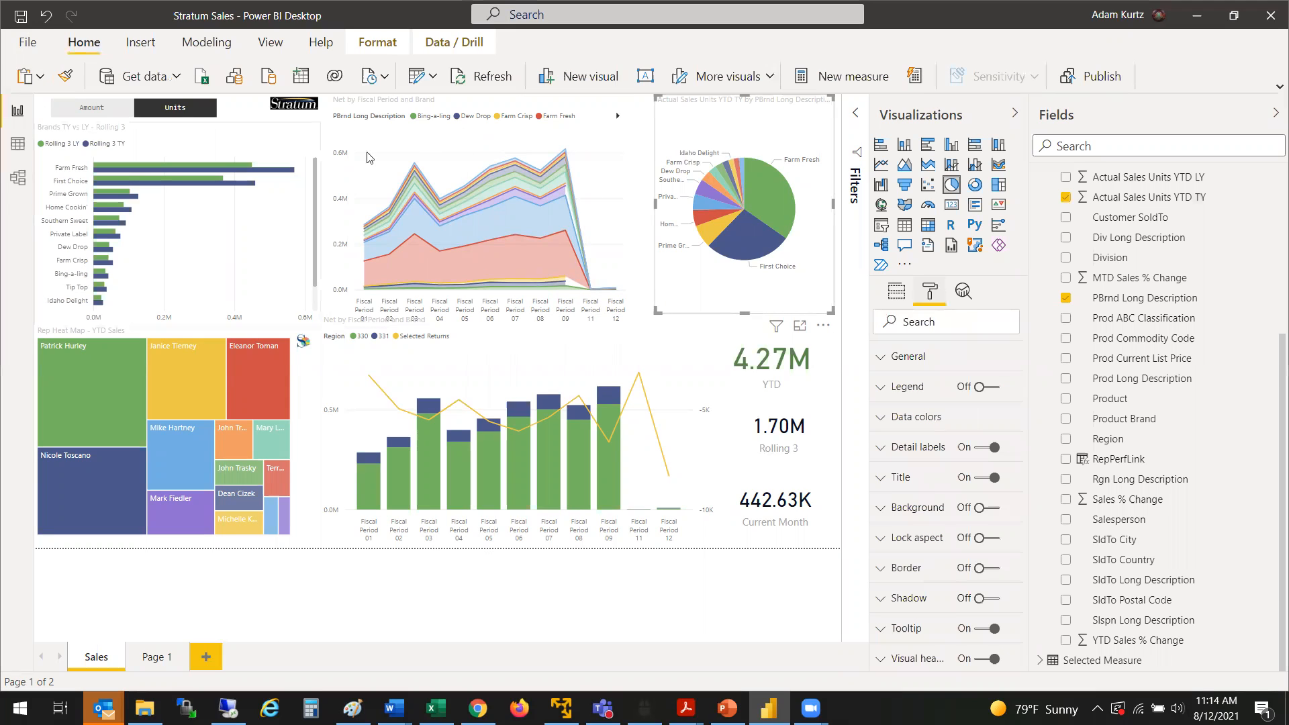
click(368, 568)
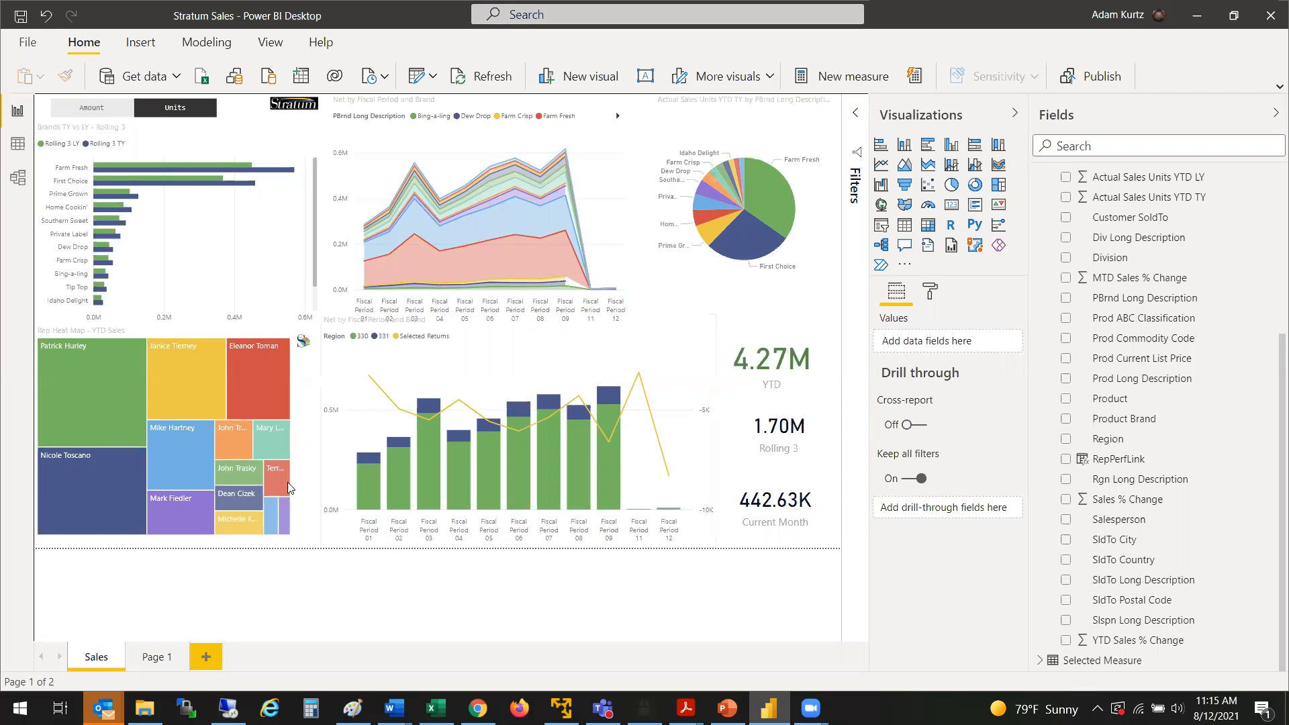
Step: Slightly enlarge the Stratum link image beside the rep heat map and deselect it
click(301, 353)
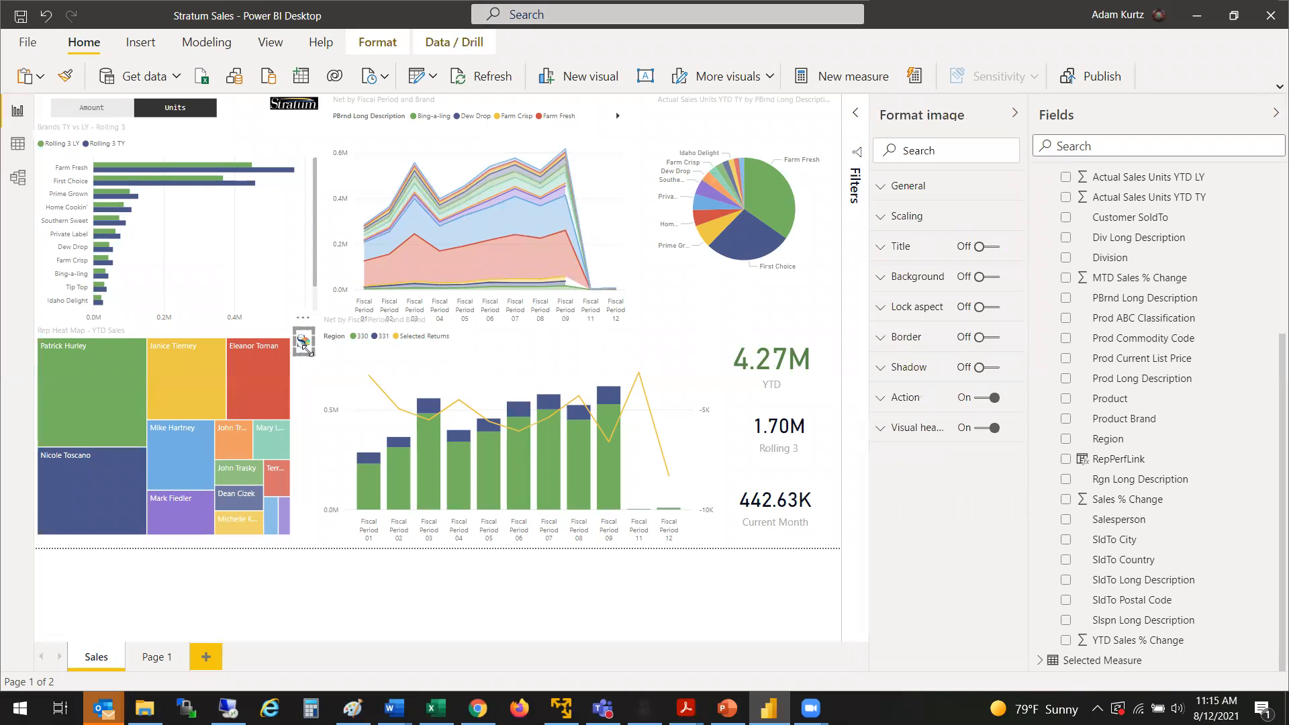
mouse_move(311, 356)
mouse_down()
mouse_move(325, 372)
mouse_move(317, 363)
mouse_up()
click(310, 391)
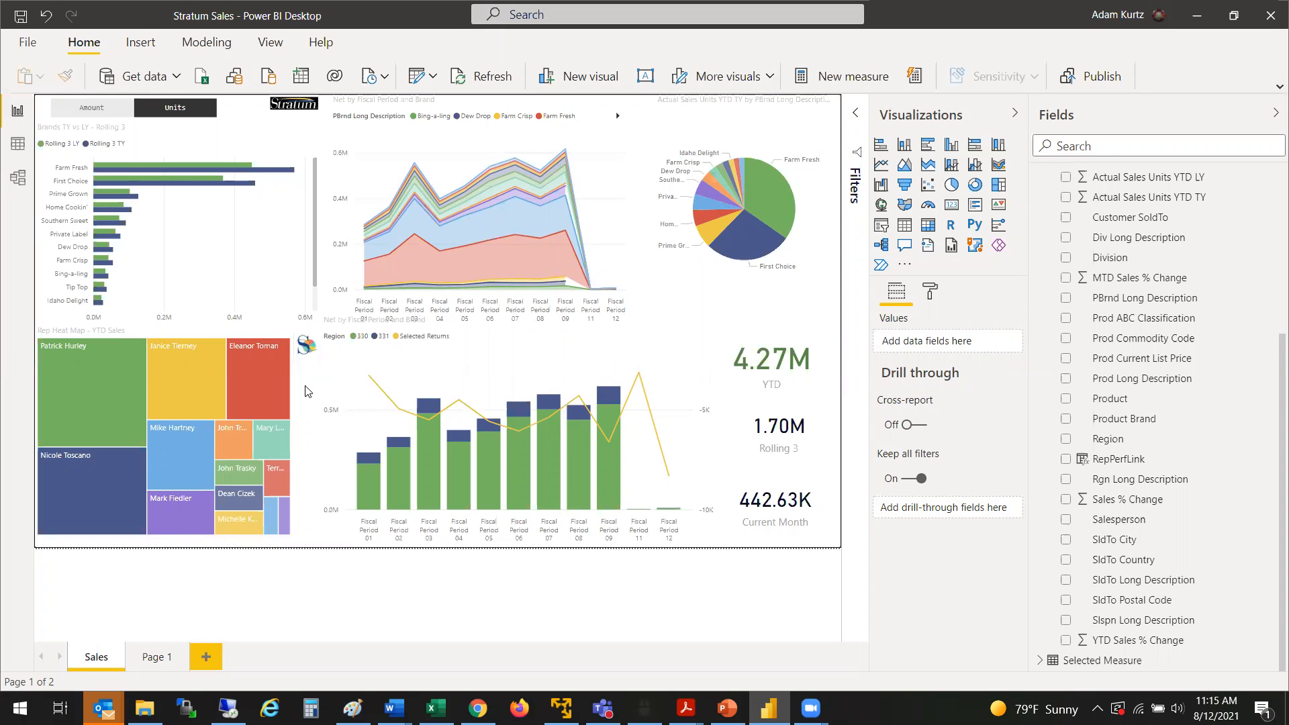
Step: Filter the report by the largest block in the rep heat map, follow the Stratum link, and review the drill-to-detail view's rows and sales columns
click(104, 366)
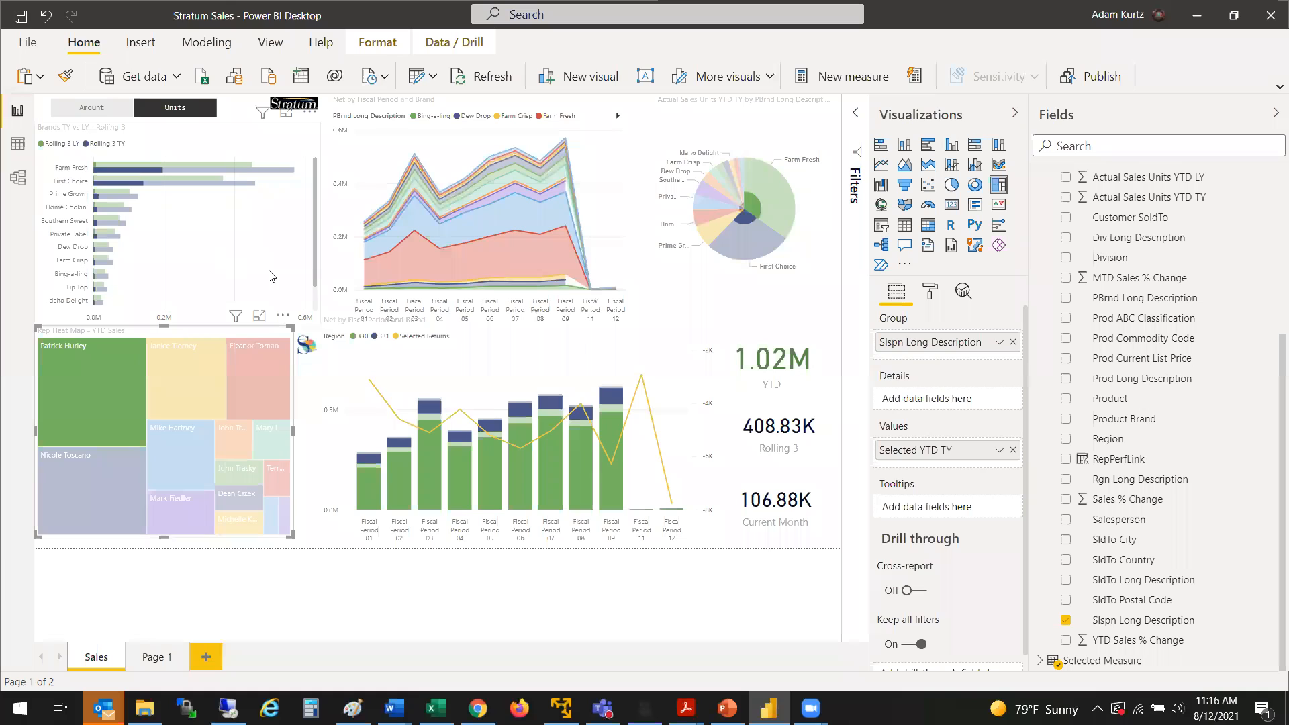
click(307, 354)
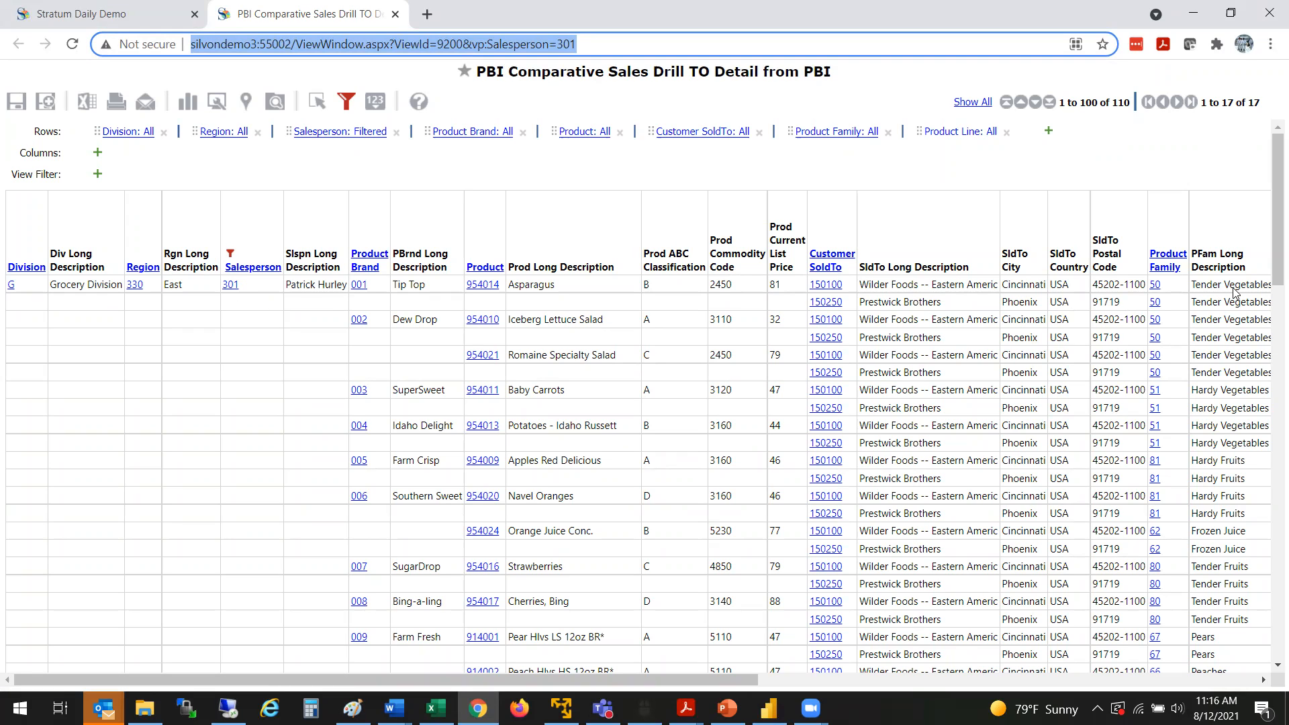
drag(1277, 247, 1278, 272)
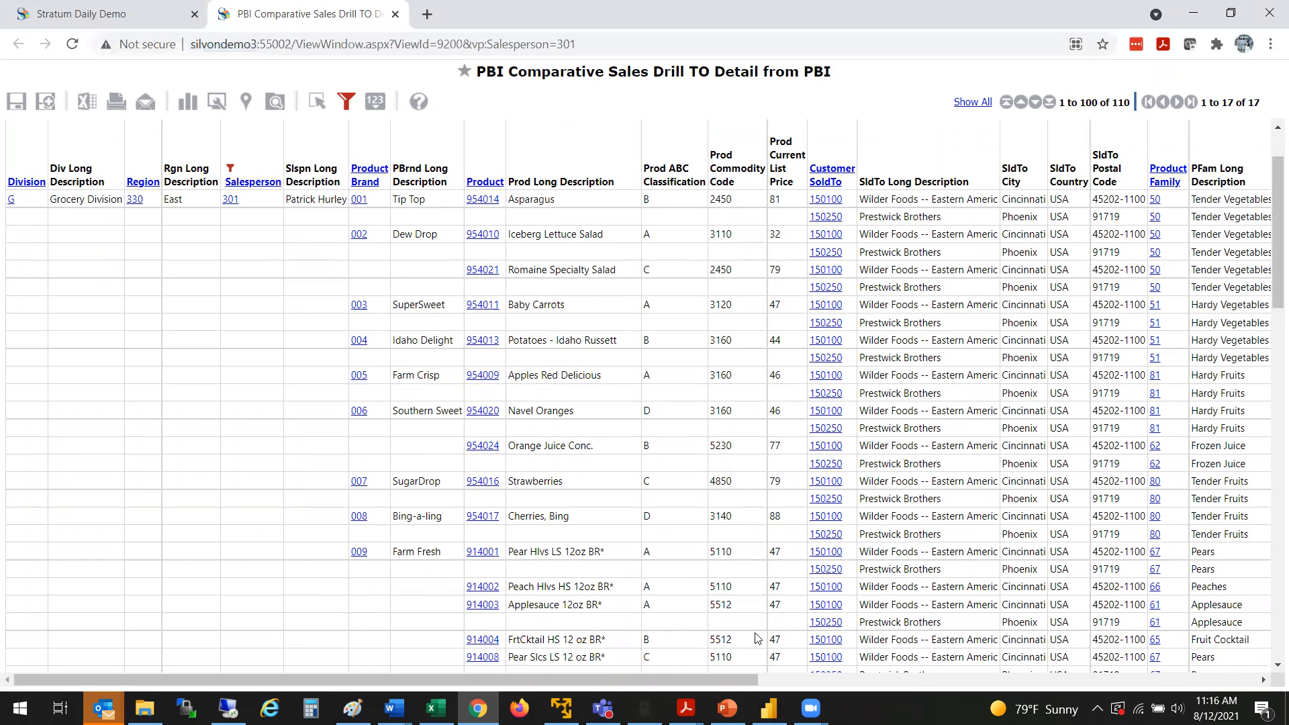
drag(740, 678, 811, 674)
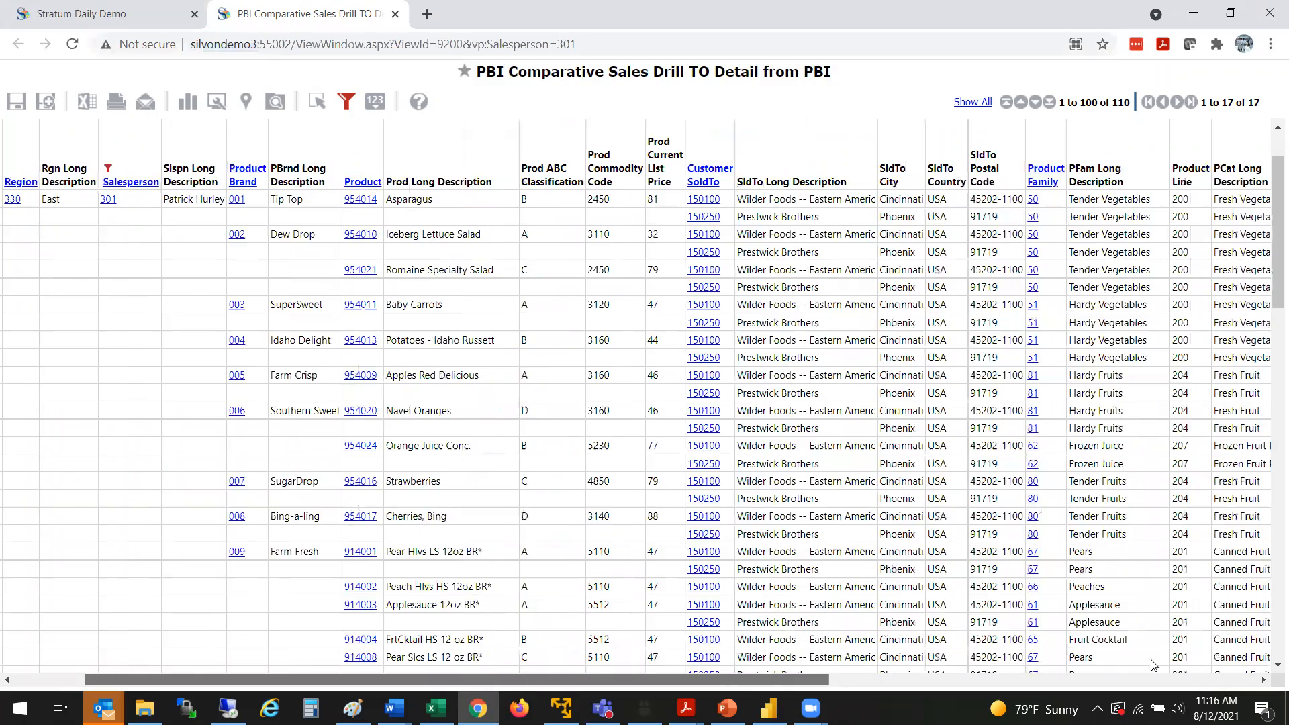
scroll(1153, 665, right, 10)
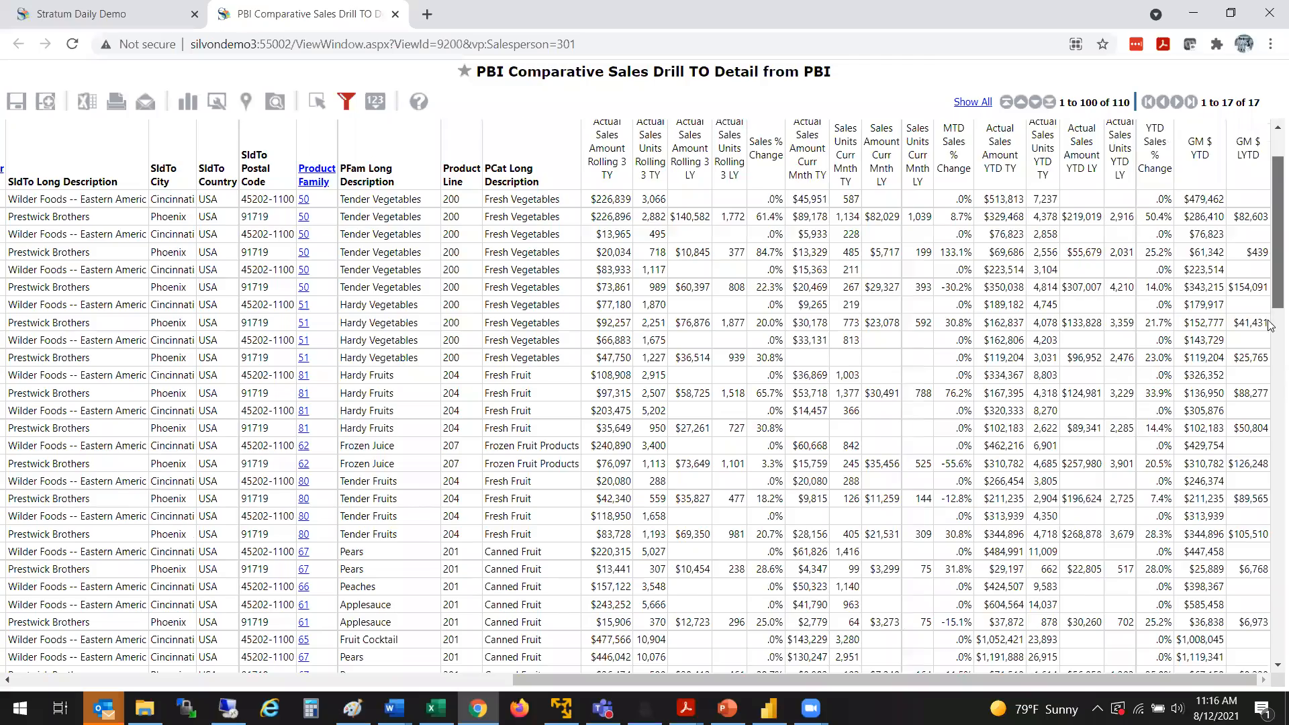
drag(1268, 320, 1269, 257)
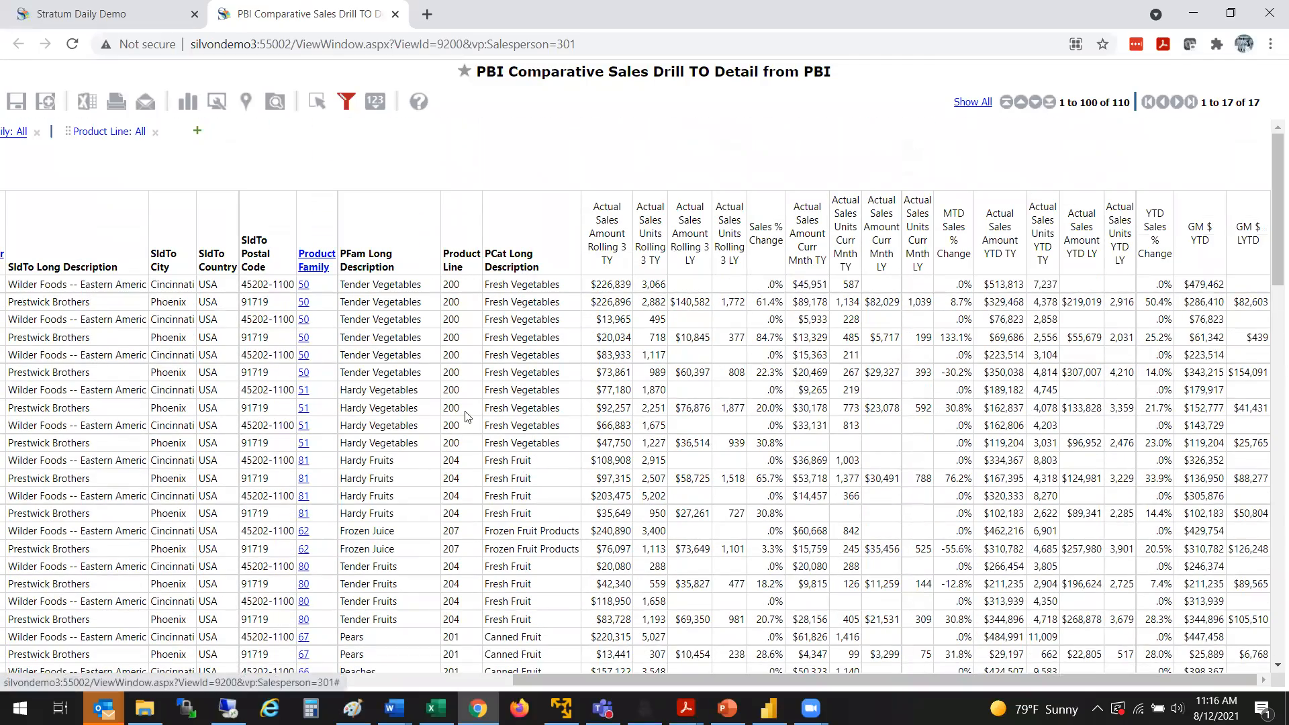
drag(543, 689, 496, 683)
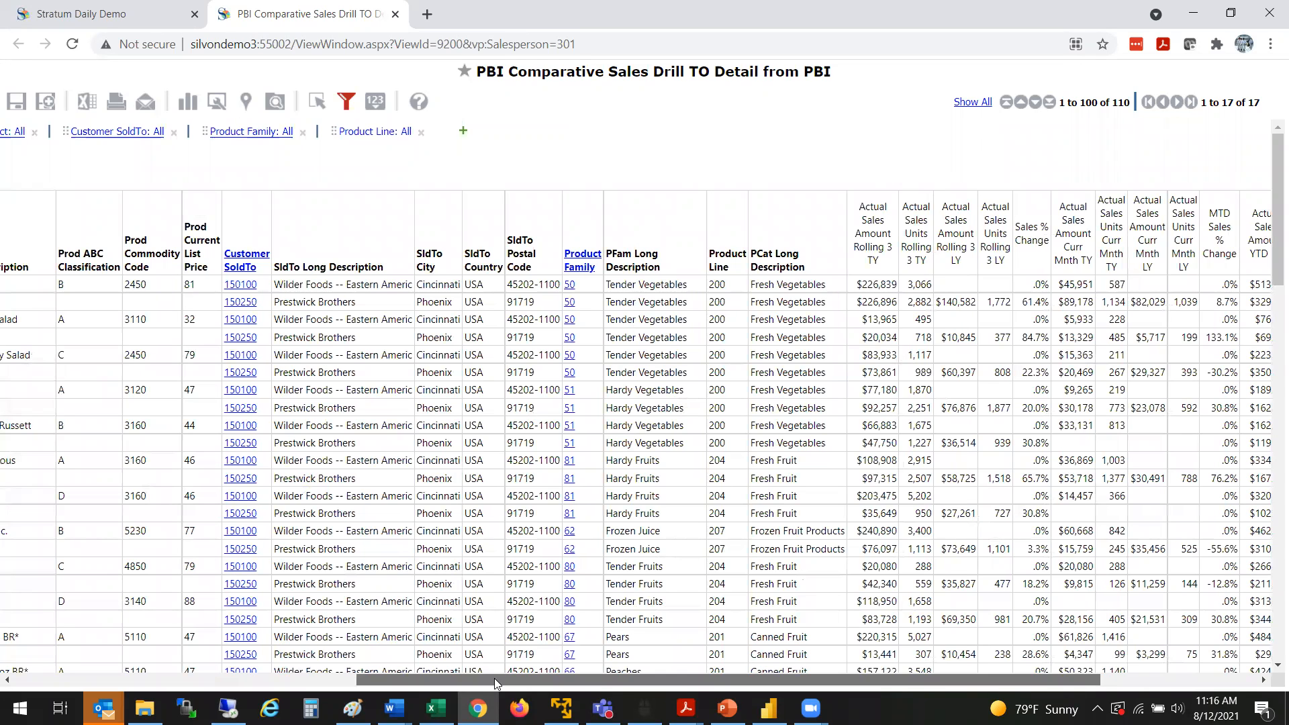
Step: Browse the hierarchies that can be added to the drill-to-detail view's rows, close the list without adding any, and review the row columns
click(467, 133)
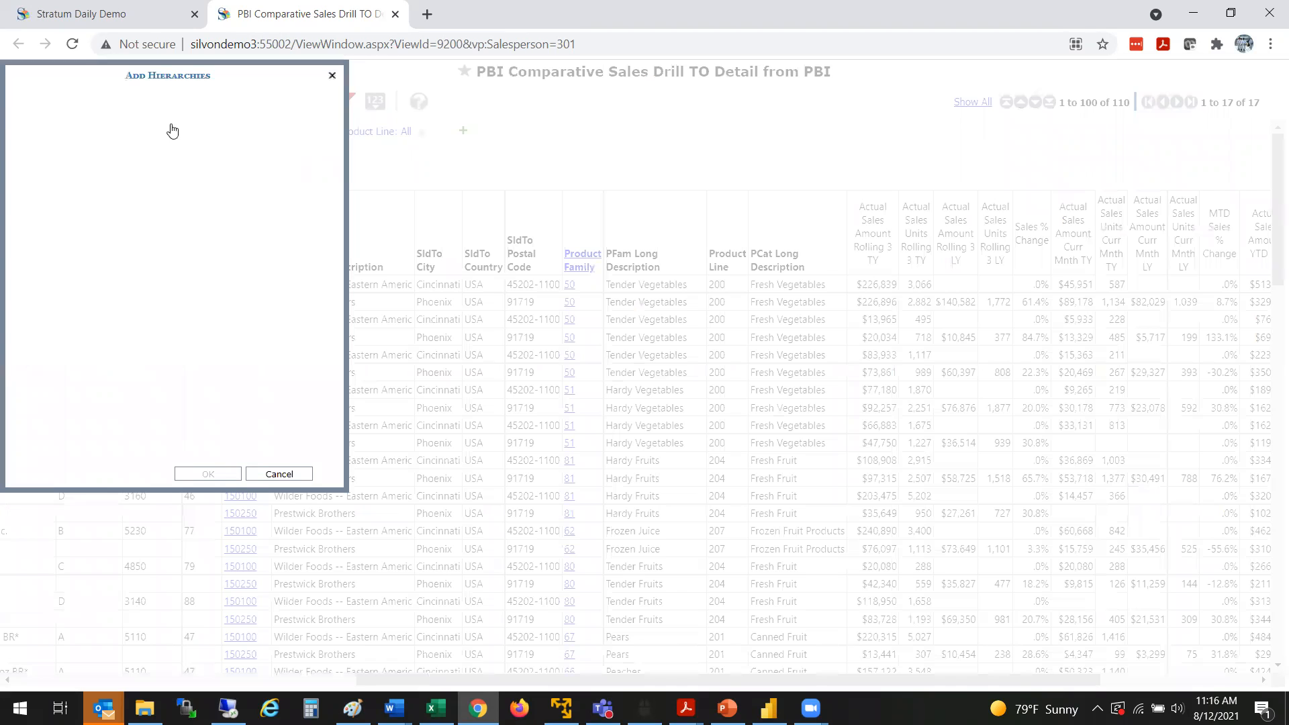
drag(334, 157, 340, 332)
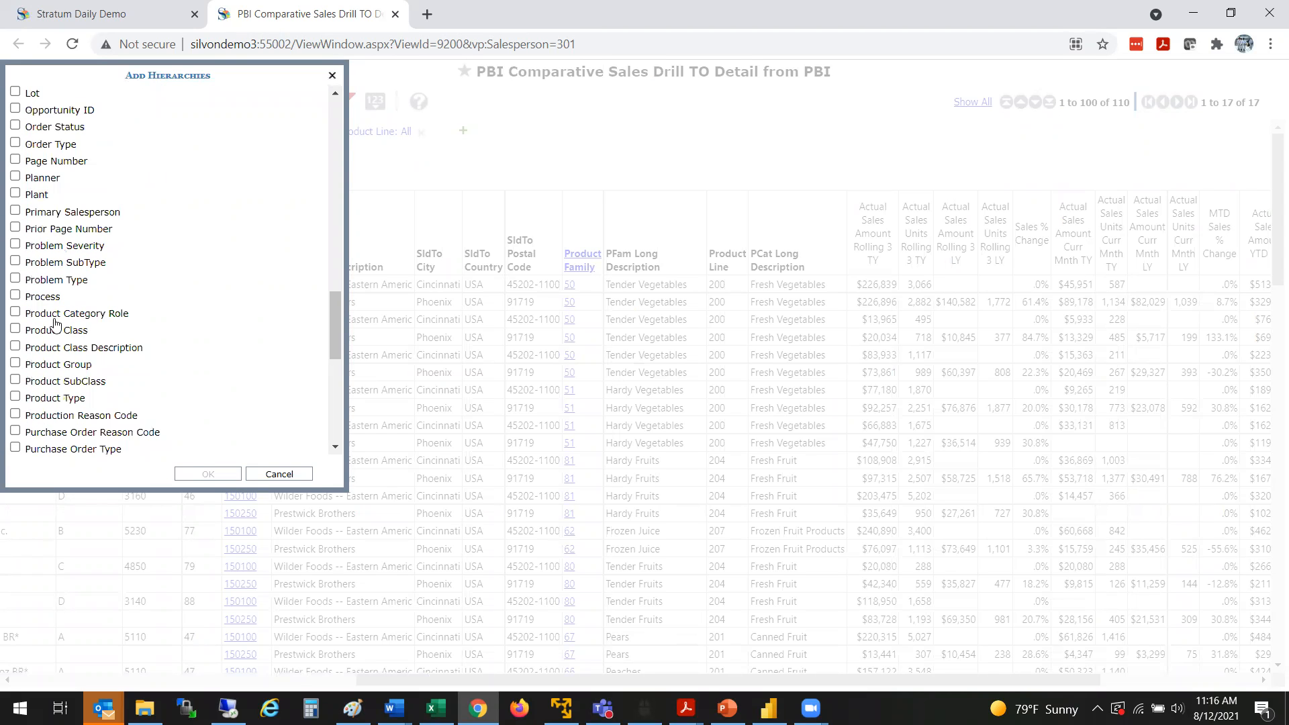
click(279, 472)
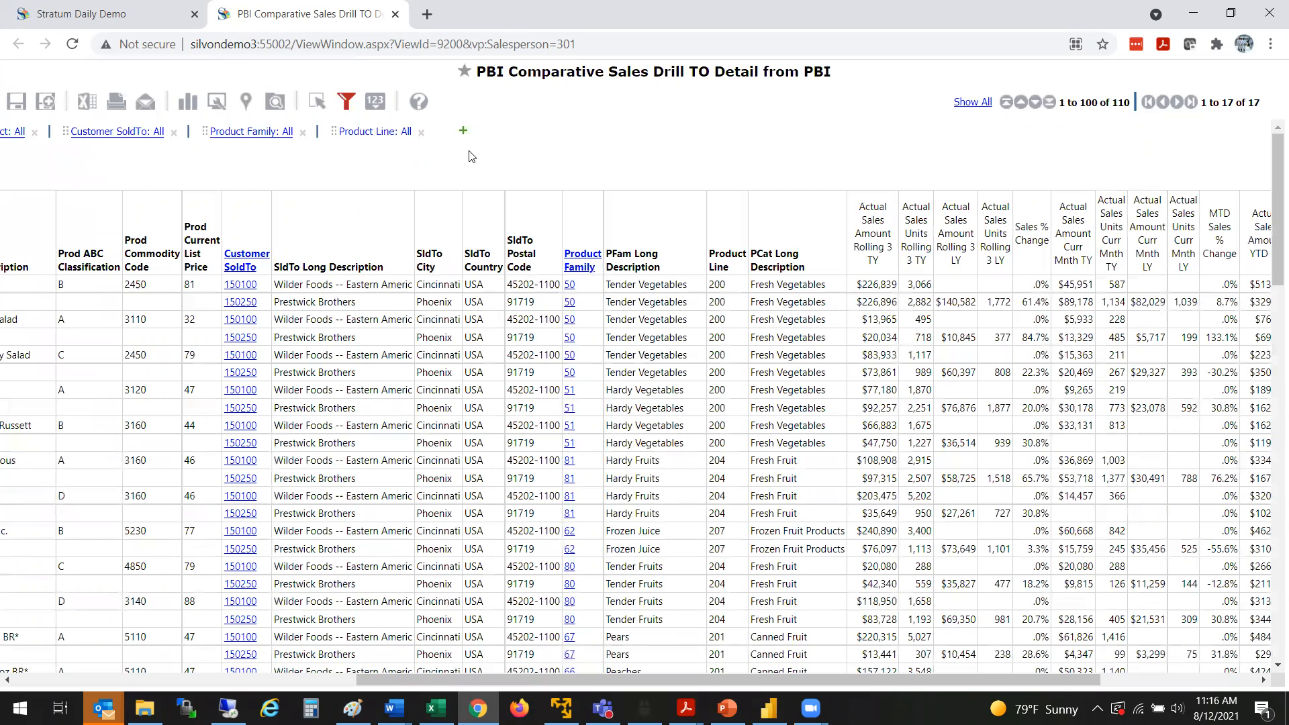
click(272, 682)
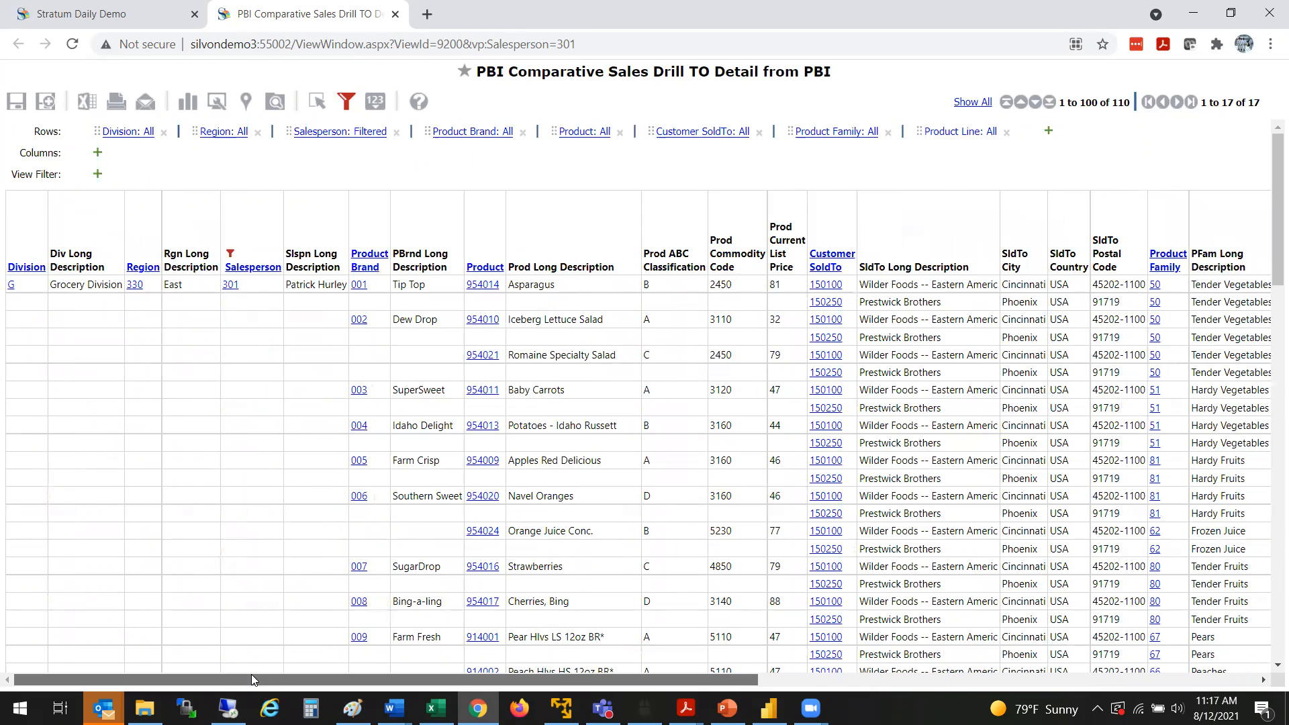
drag(251, 674, 360, 644)
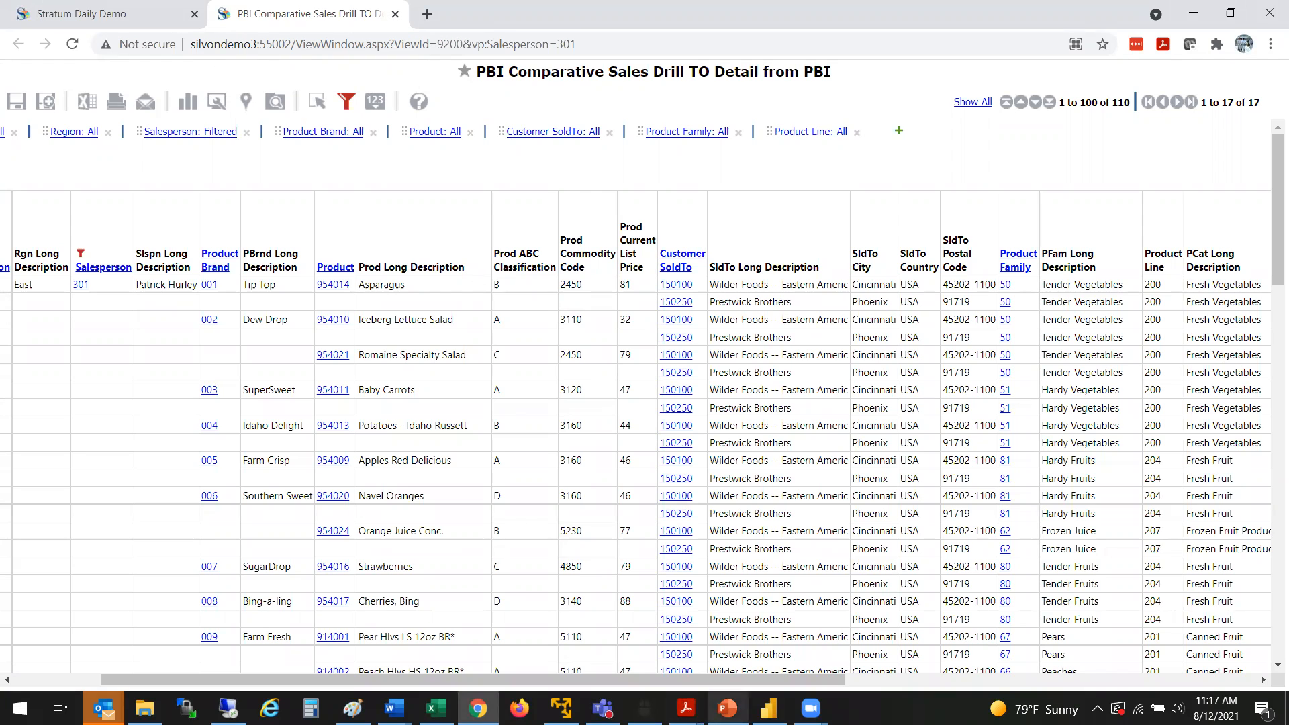
Step: Switch back to Power BI, filter by the yellow block beside the heat map's largest one, and review that salesperson's linked Stratum detail view
click(769, 709)
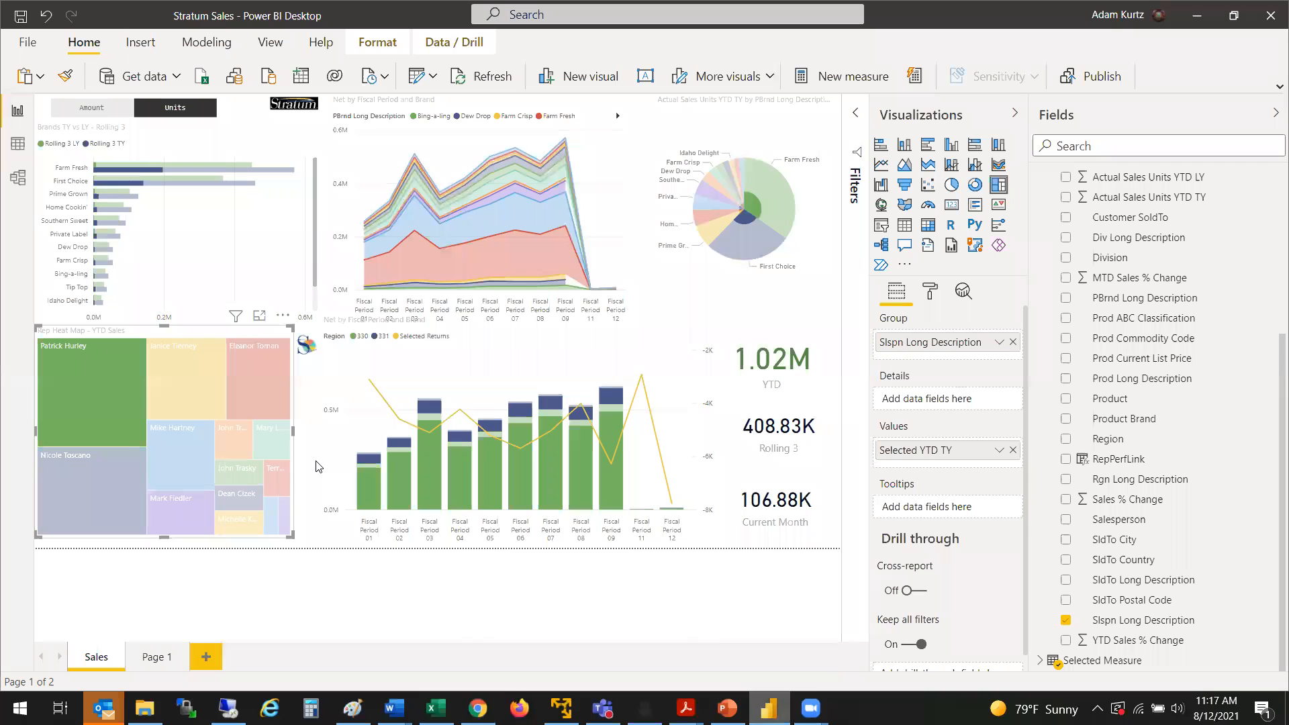
click(177, 391)
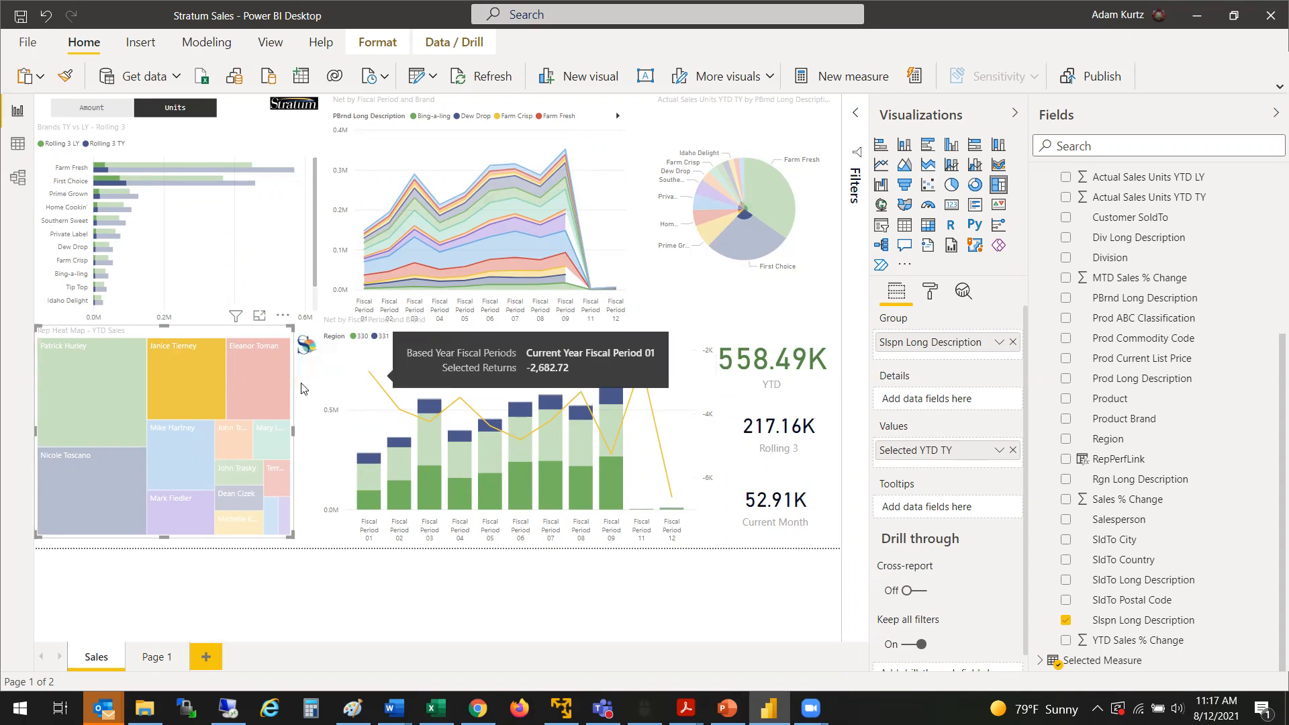
click(307, 346)
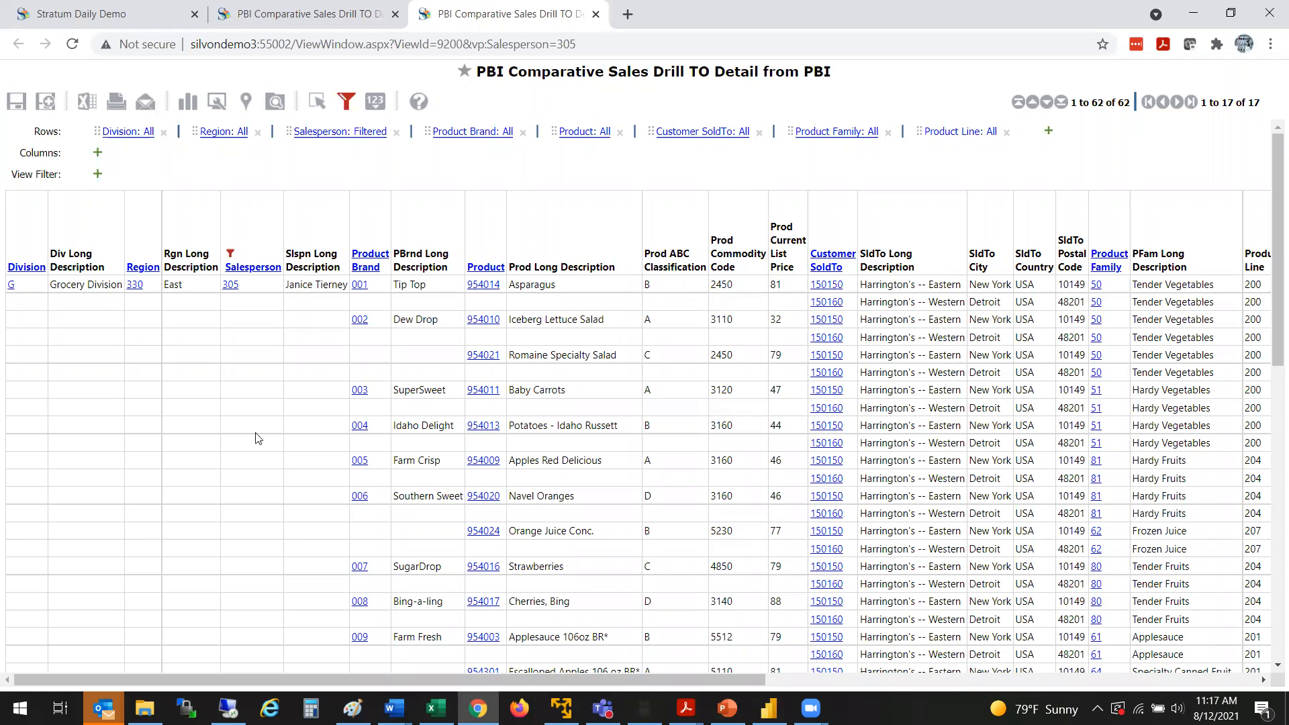
drag(290, 677, 924, 695)
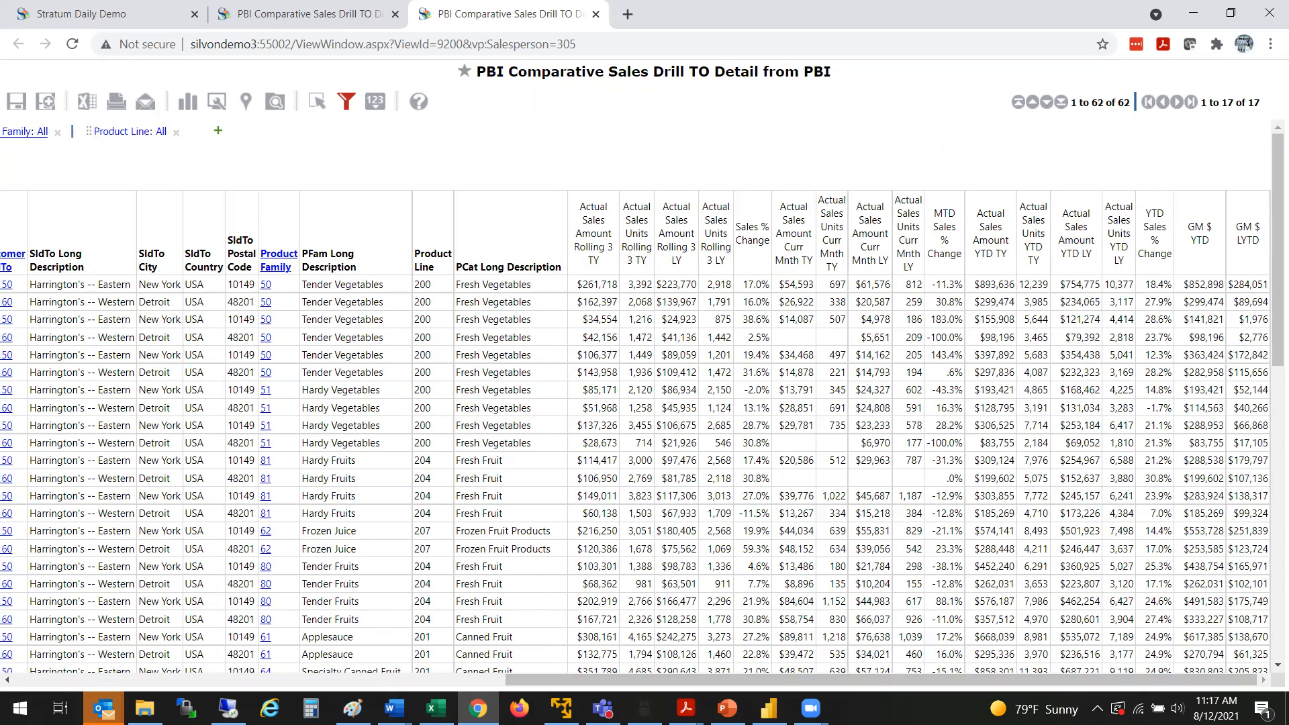
drag(1271, 360, 1271, 322)
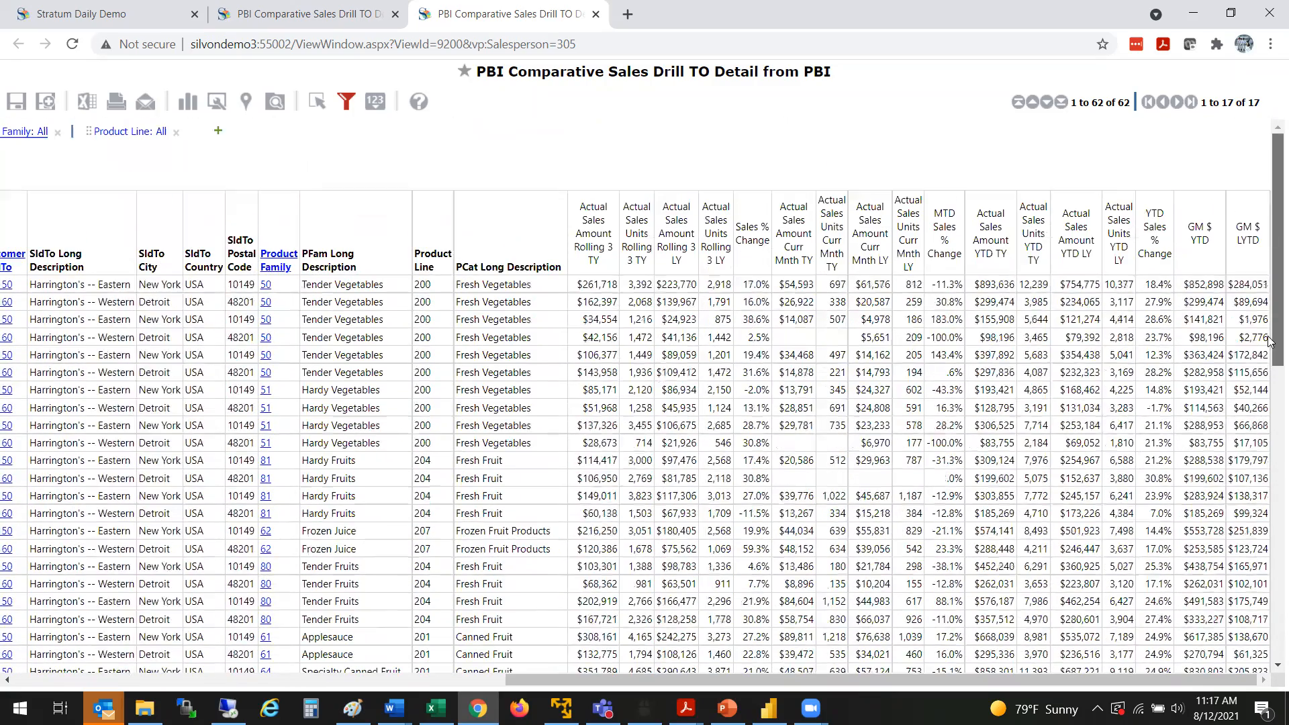
drag(555, 680, 206, 638)
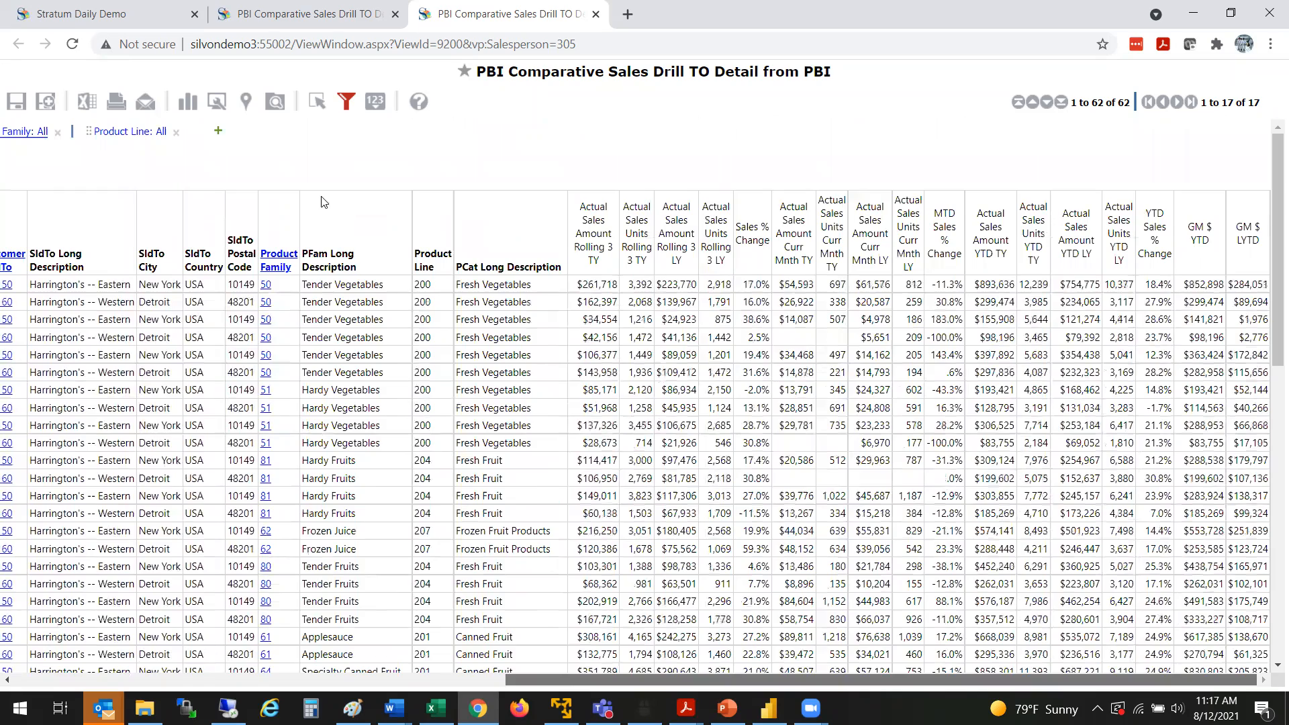
Step: Leave the browser view and open a new blank Excel workbook in a maximized window
click(769, 708)
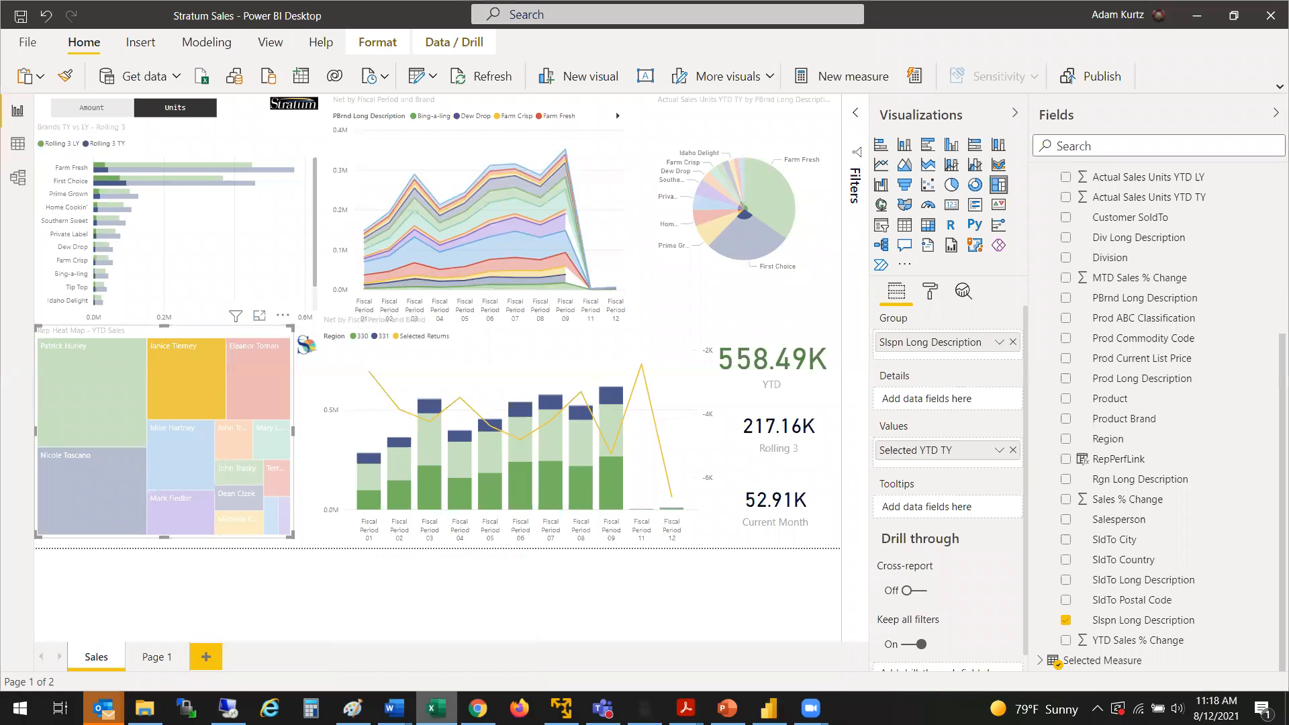
right_click(435, 708)
click(386, 613)
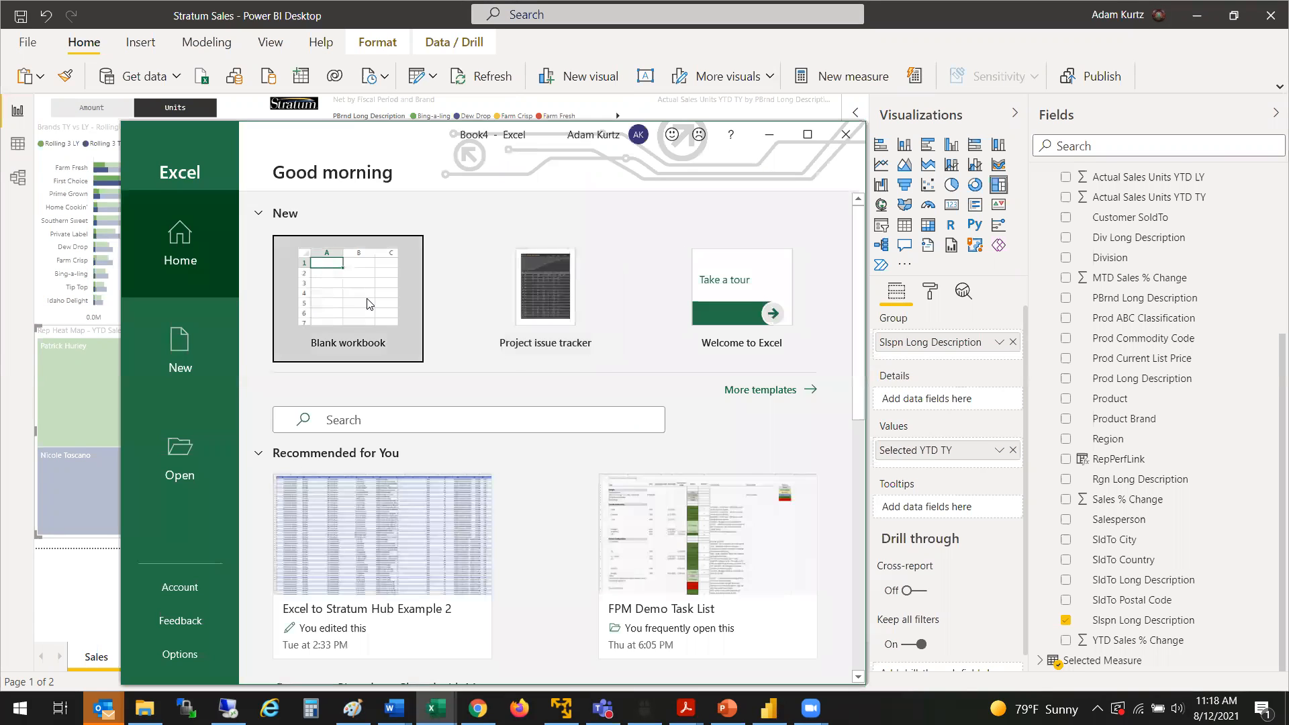
click(367, 297)
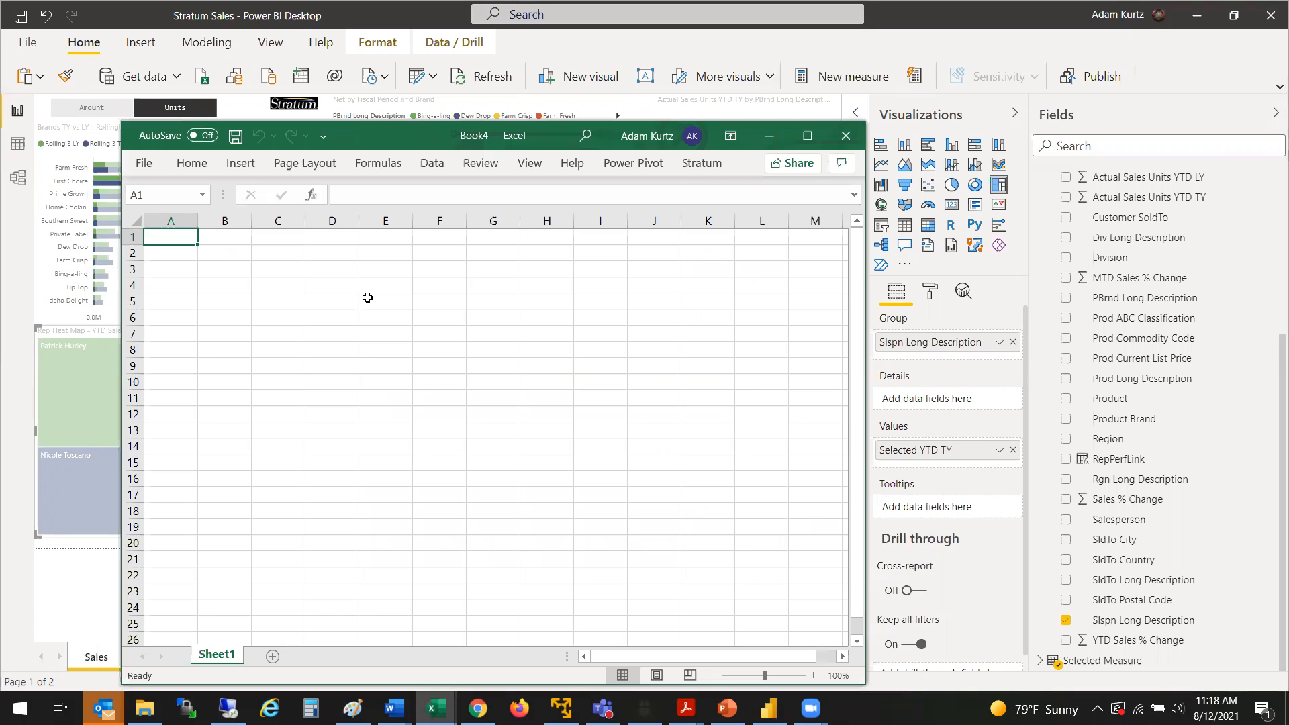
click(807, 136)
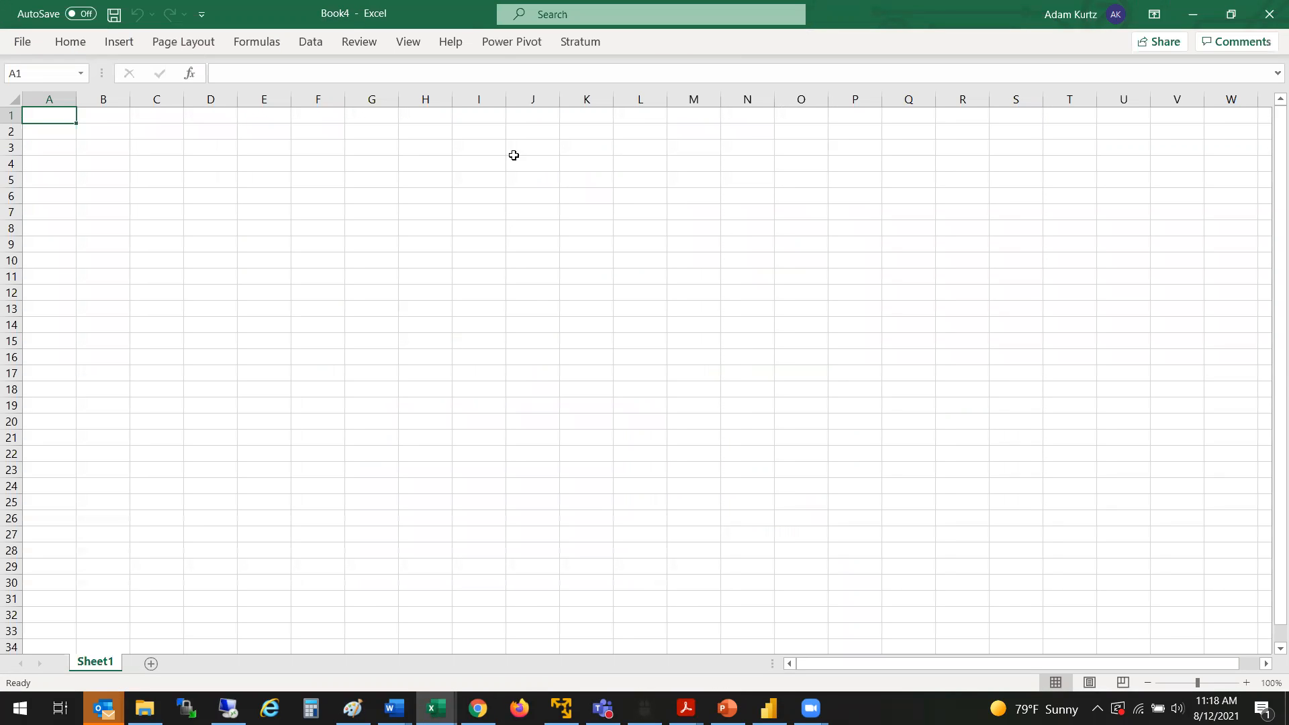
click(589, 44)
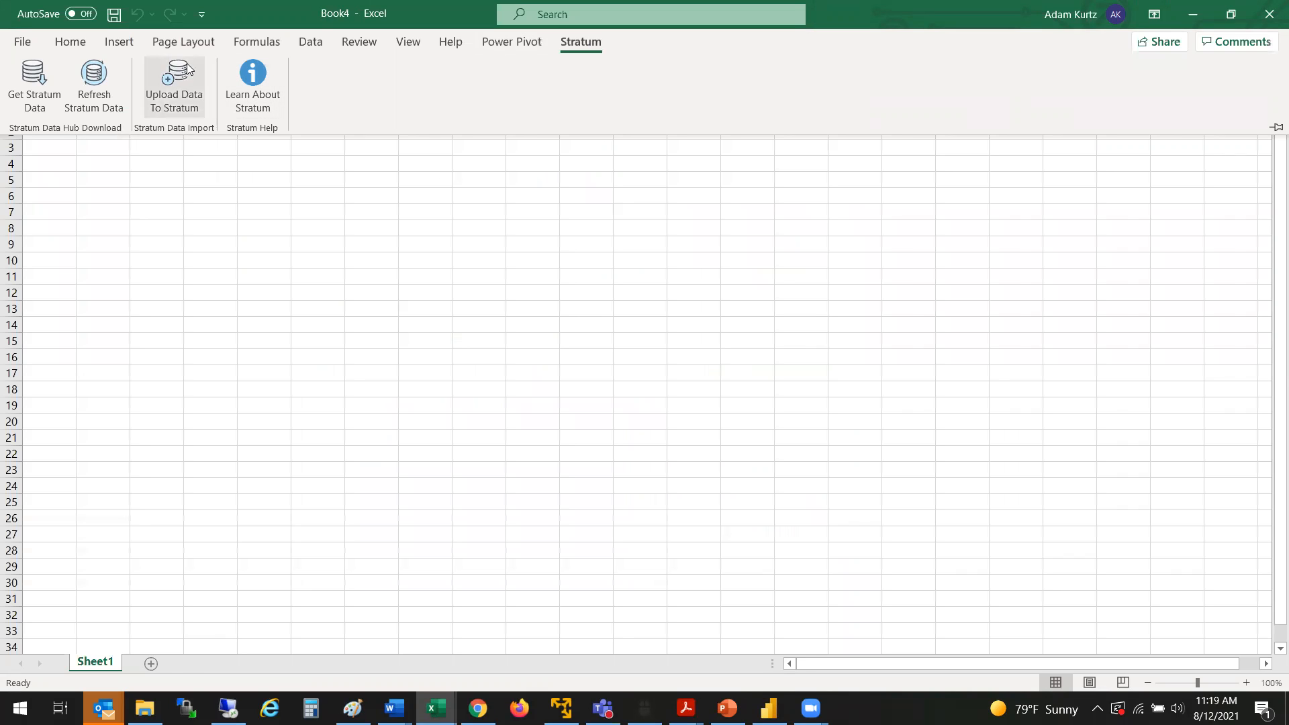
click(32, 94)
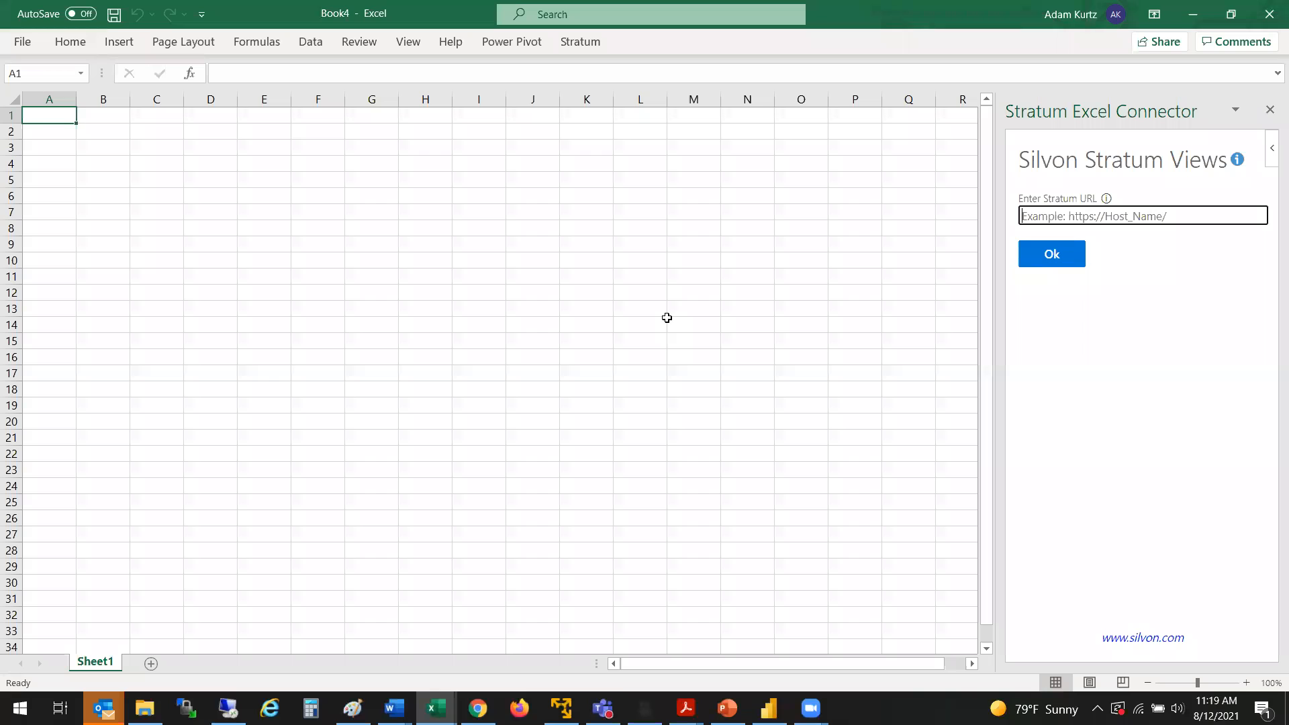
text(https://silvonstratum2.silvon.com/)
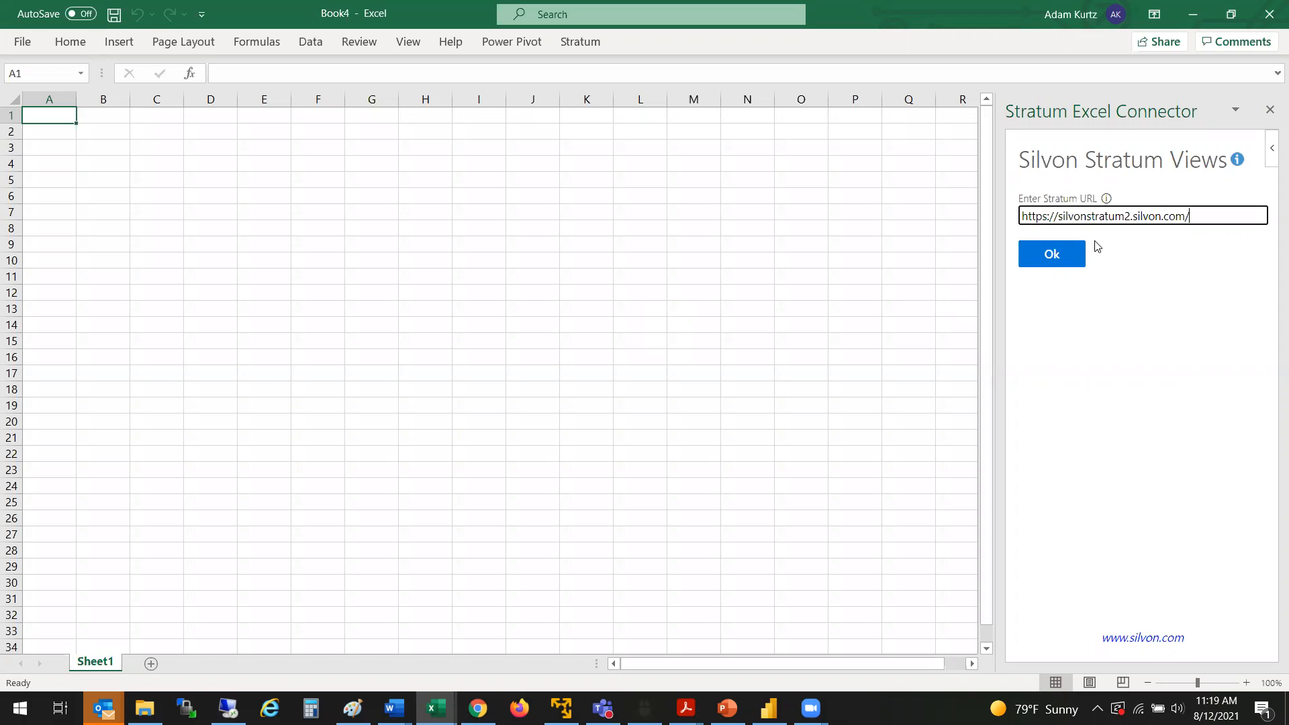
click(1052, 253)
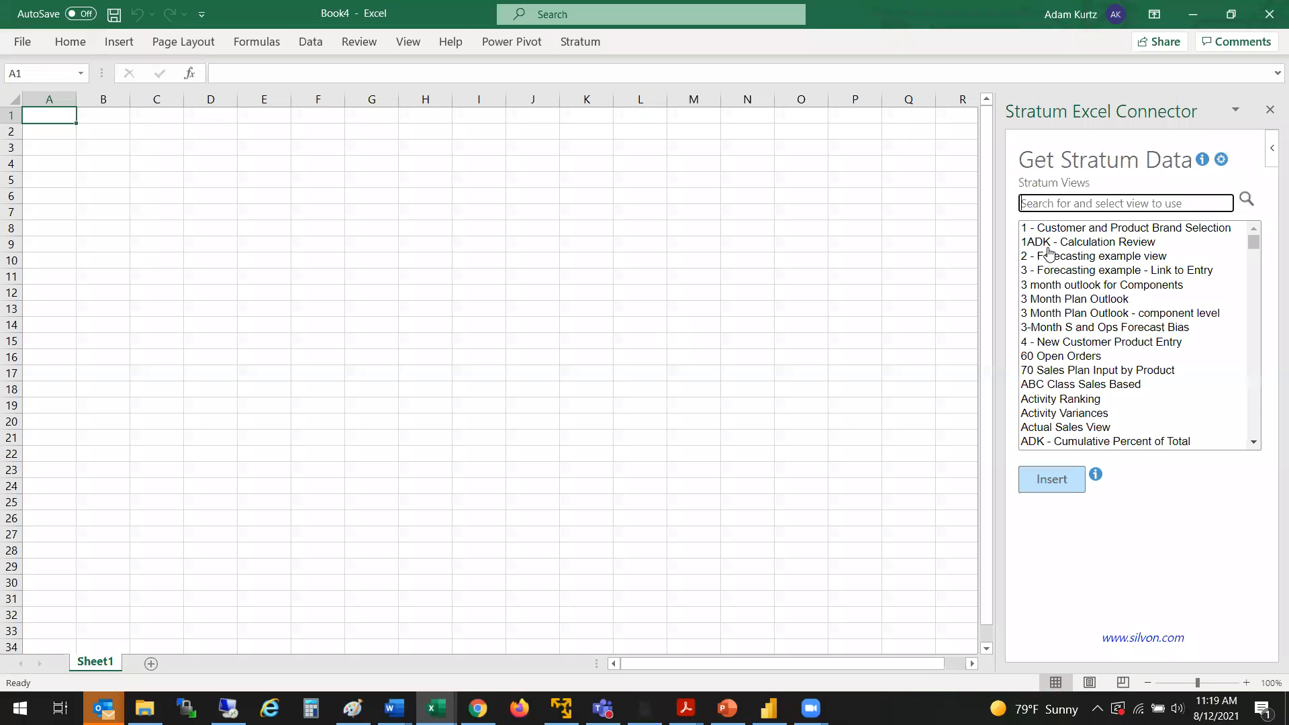
Step: Search the Stratum views for "pbi" and insert the PBI Comparative Sales view into the workbook
click(1082, 204)
text(pbi)
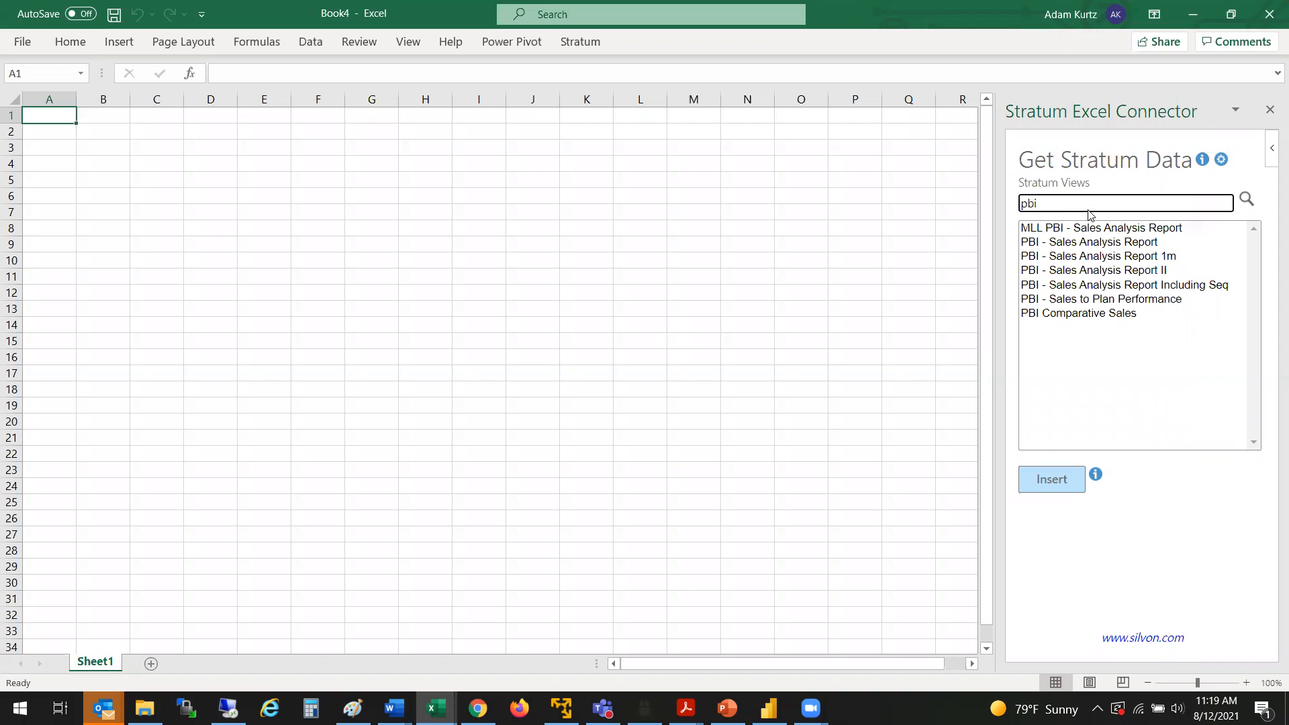
click(1037, 316)
click(1043, 475)
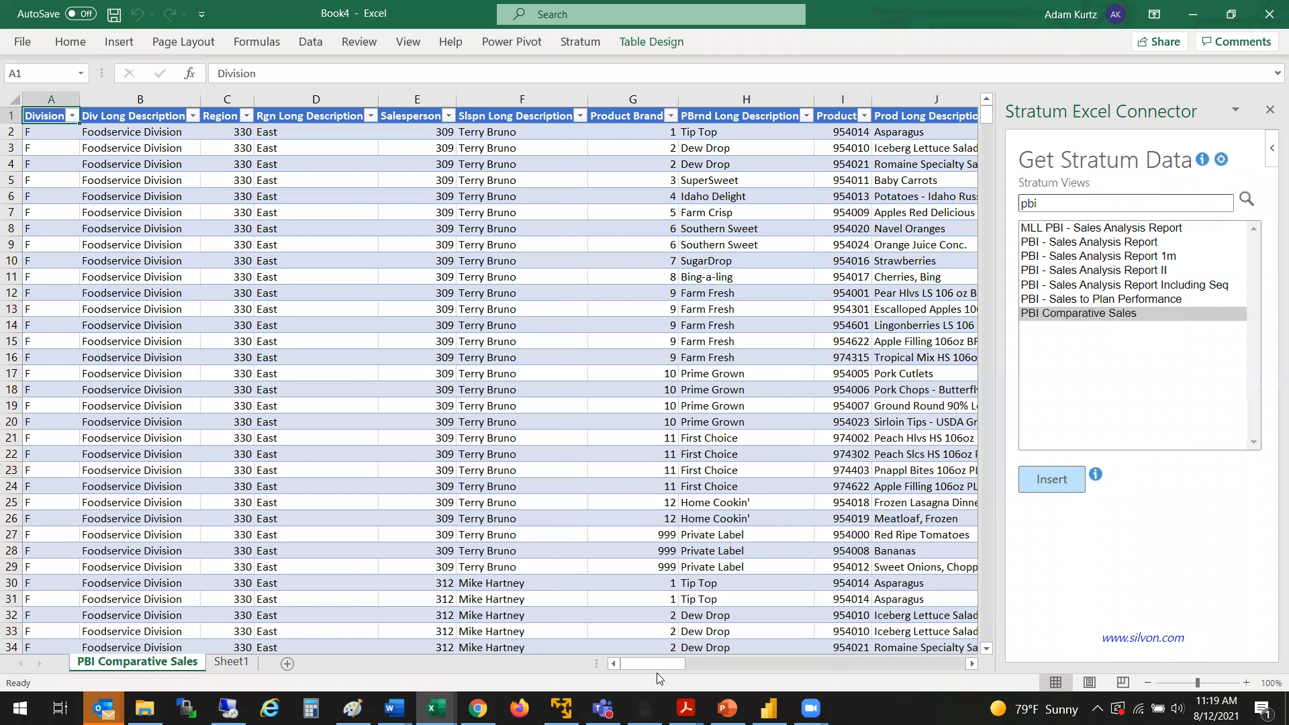
drag(659, 669, 640, 640)
Step: Switch to the Excel to Stratum Hub Example 2 workbook and examine its pivot charts on Sheet1 and the PBI Comparative Sales source data
mouse_move(437, 709)
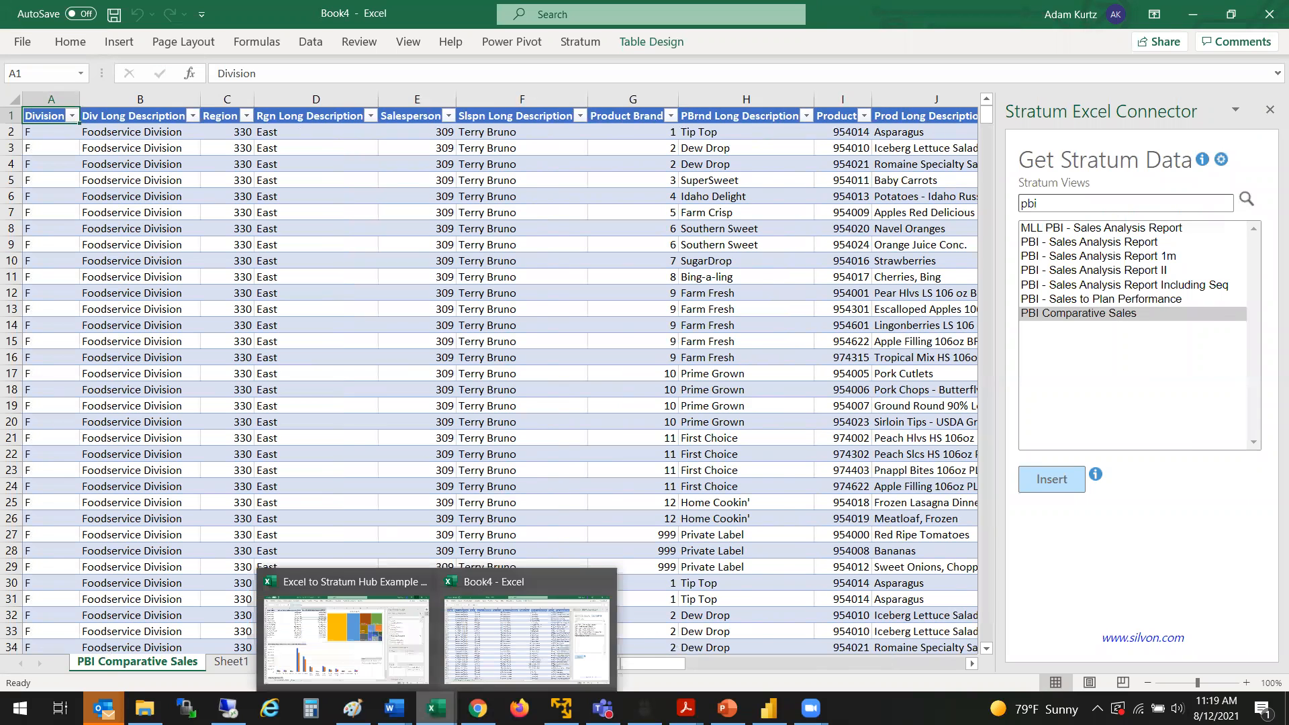
click(363, 638)
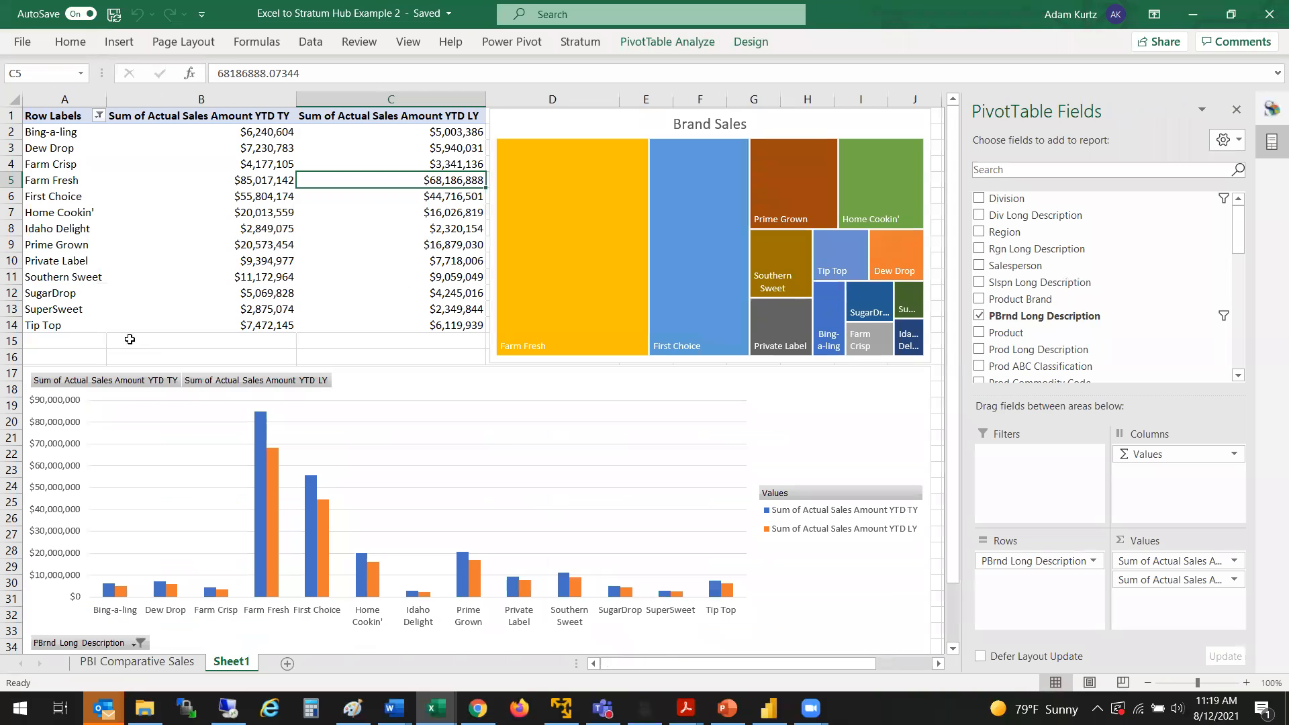
click(161, 663)
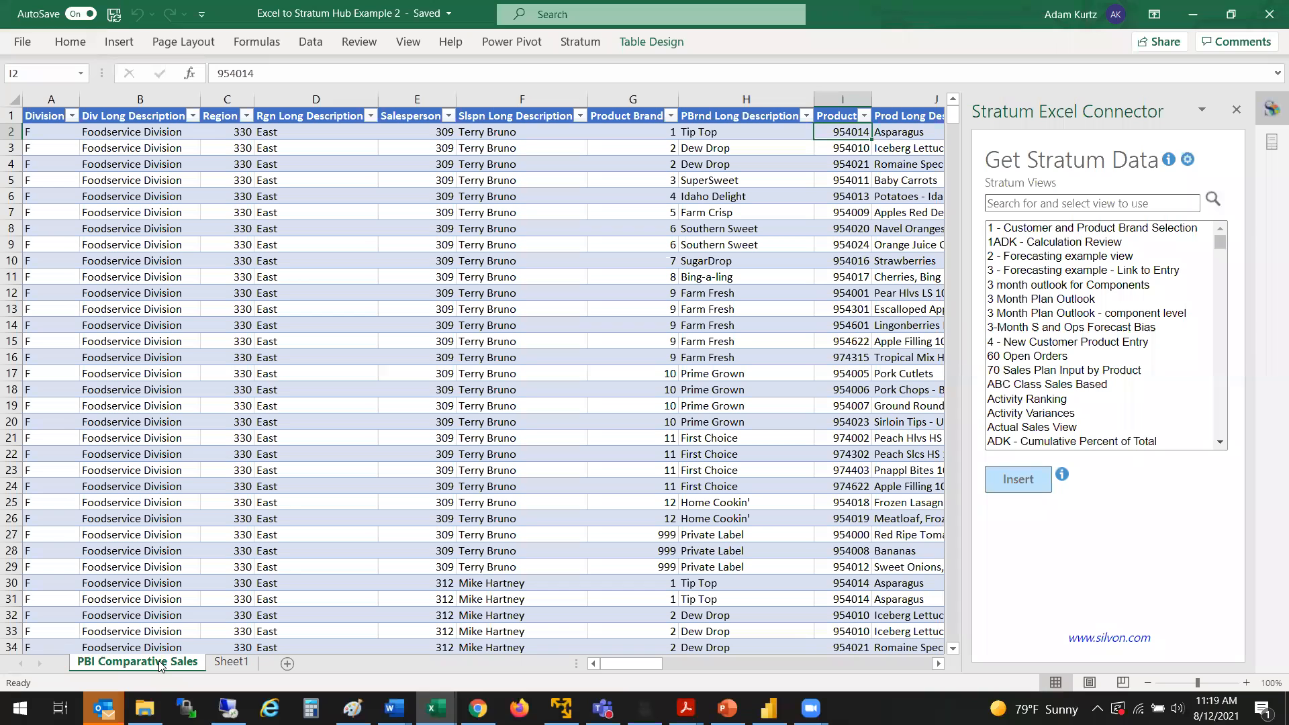
click(230, 663)
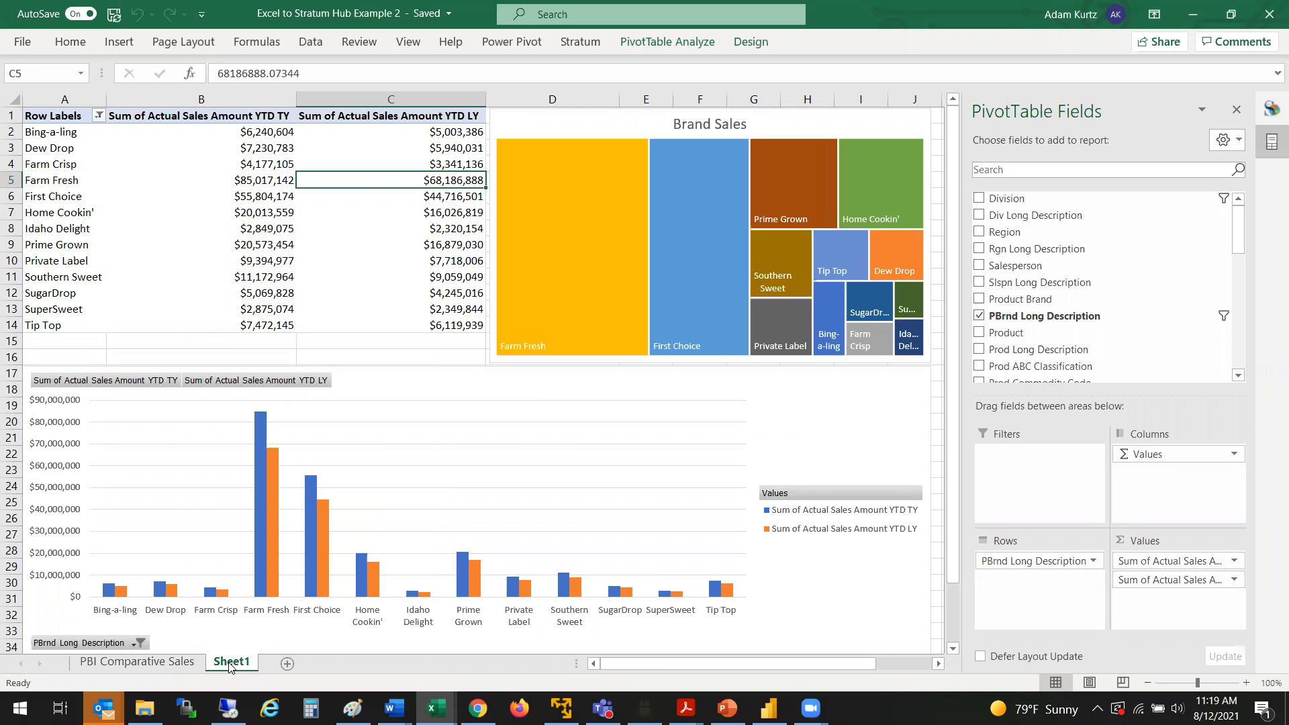
click(168, 664)
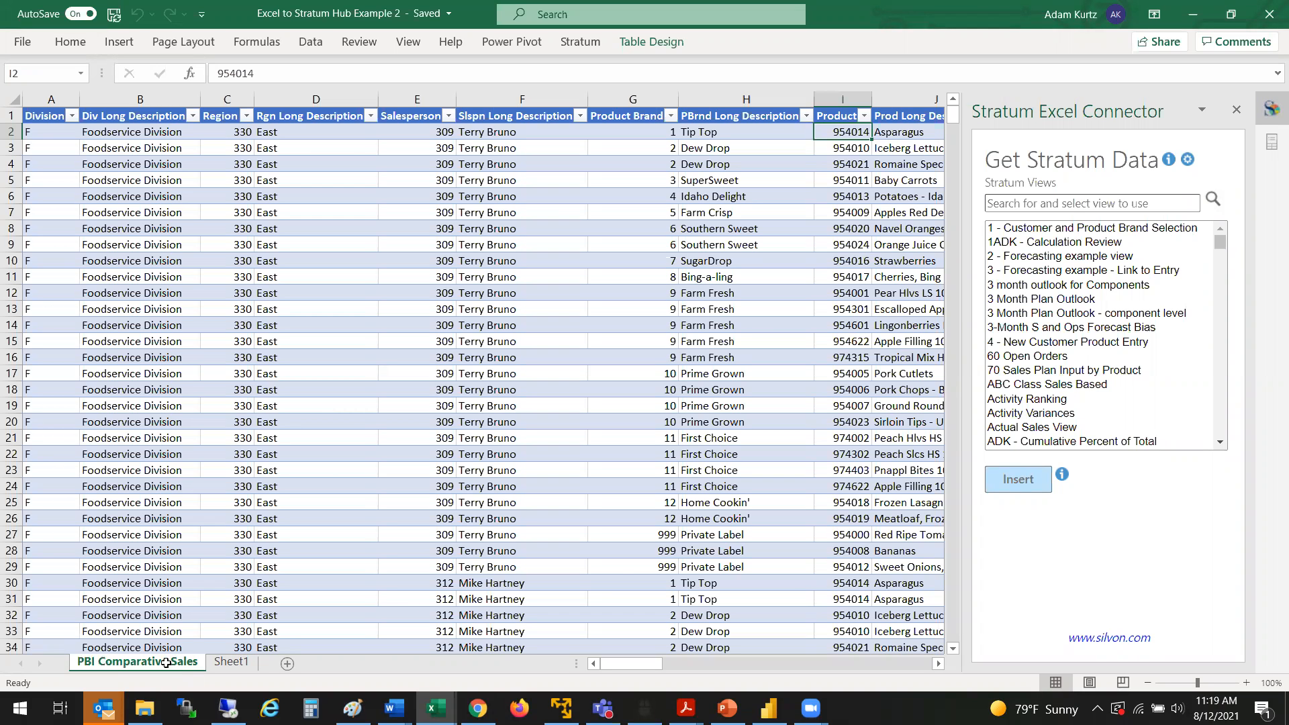
Step: Convert the product codes in cells I2 to I39 of the PBI Comparative Sales sheet to the Stratum Product Info data type
drag(646, 663, 675, 663)
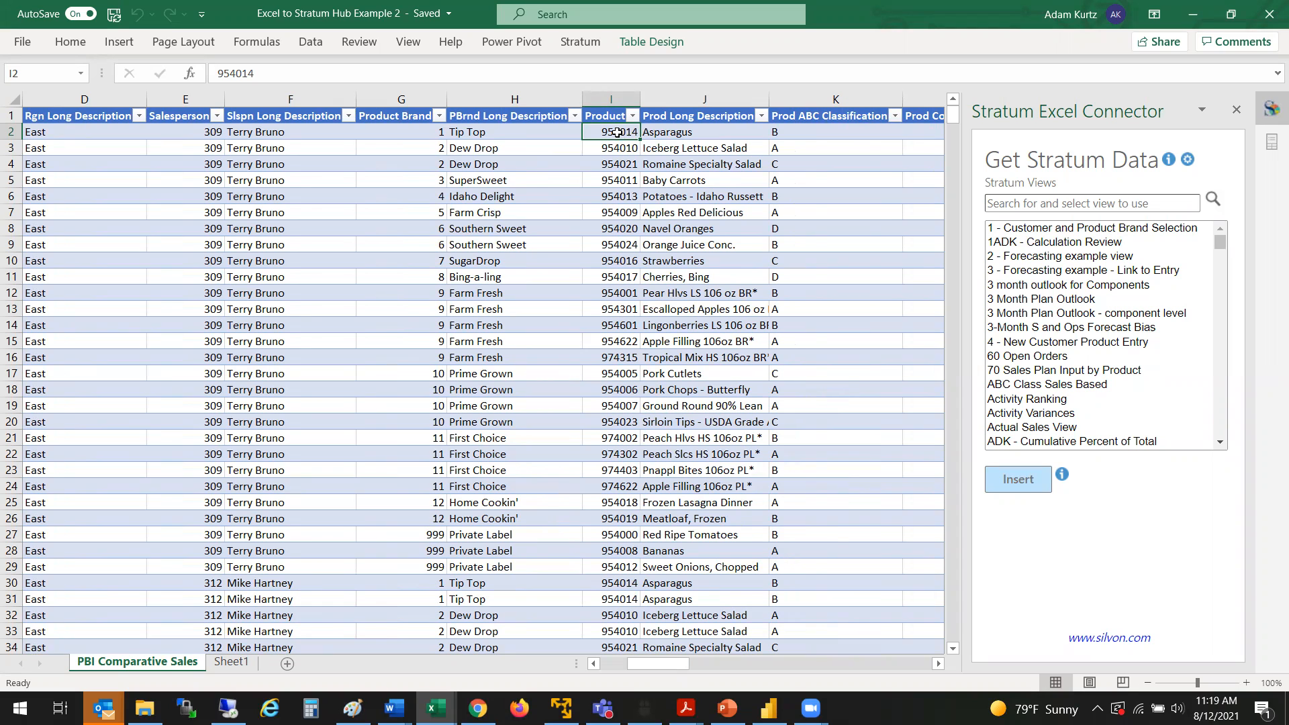
drag(605, 337, 605, 358)
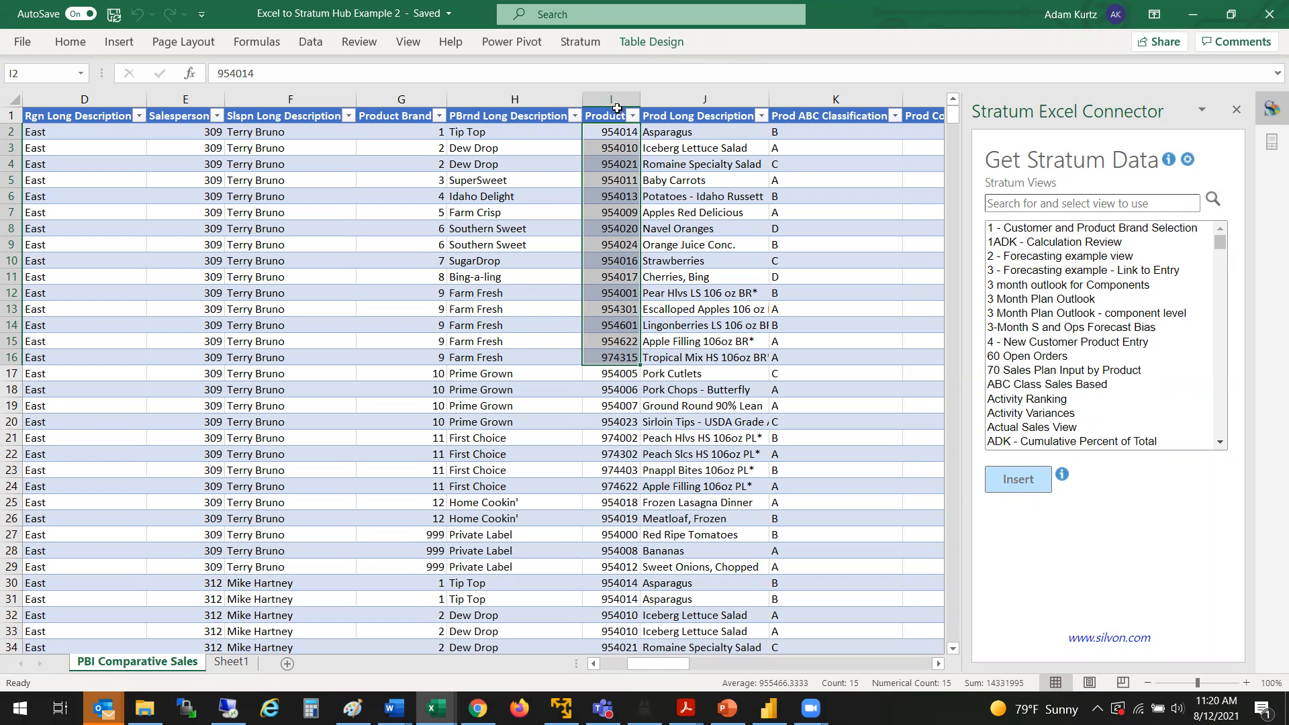
drag(610, 133, 608, 604)
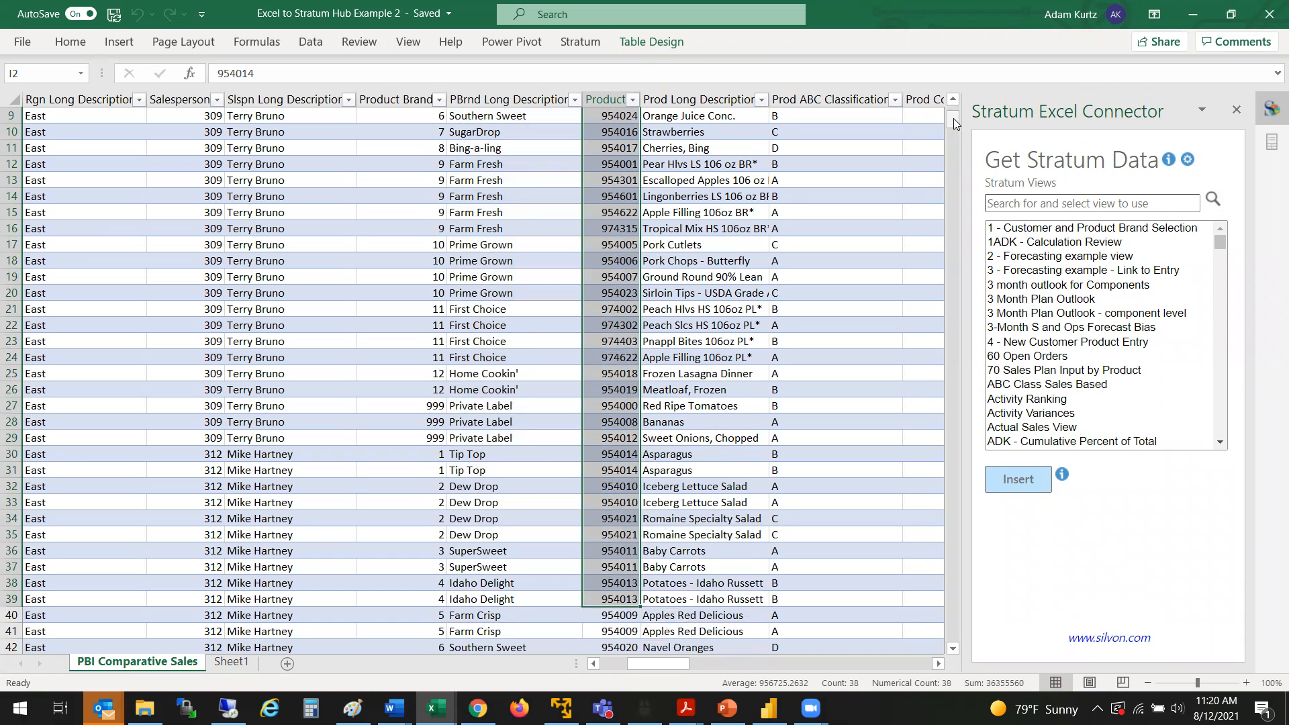
drag(953, 118, 955, 99)
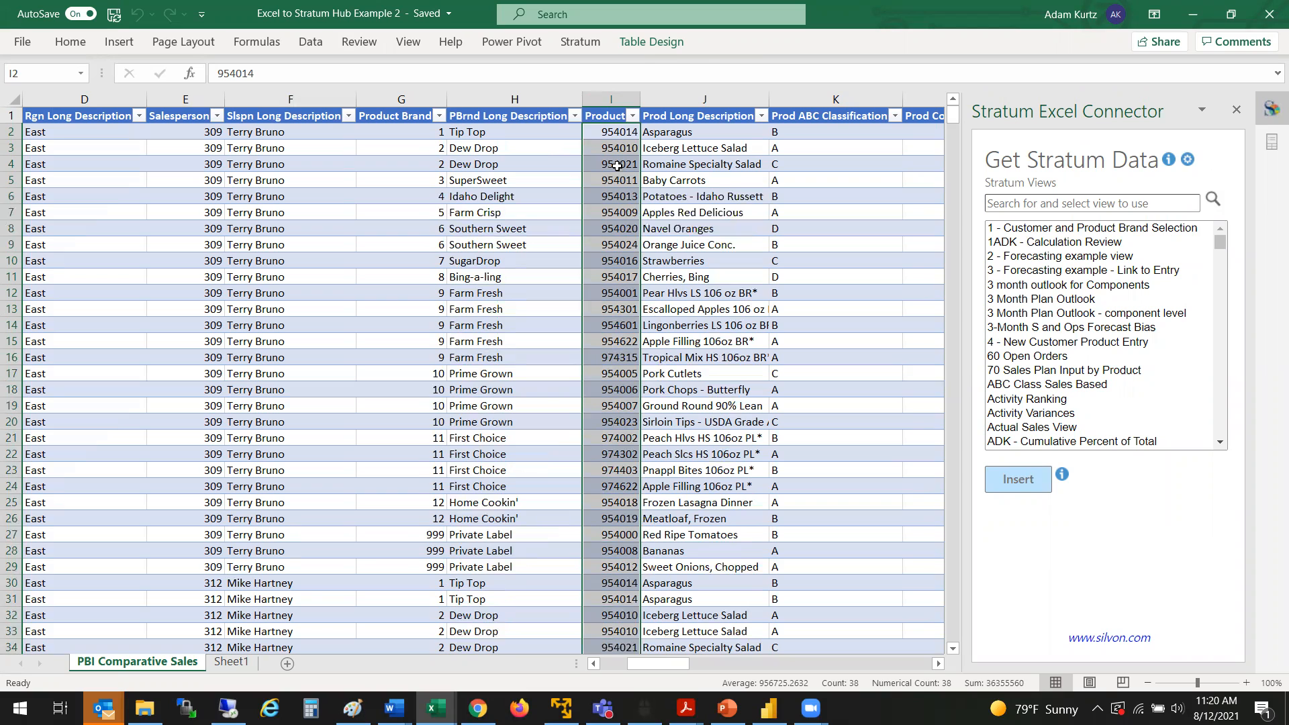
click(311, 42)
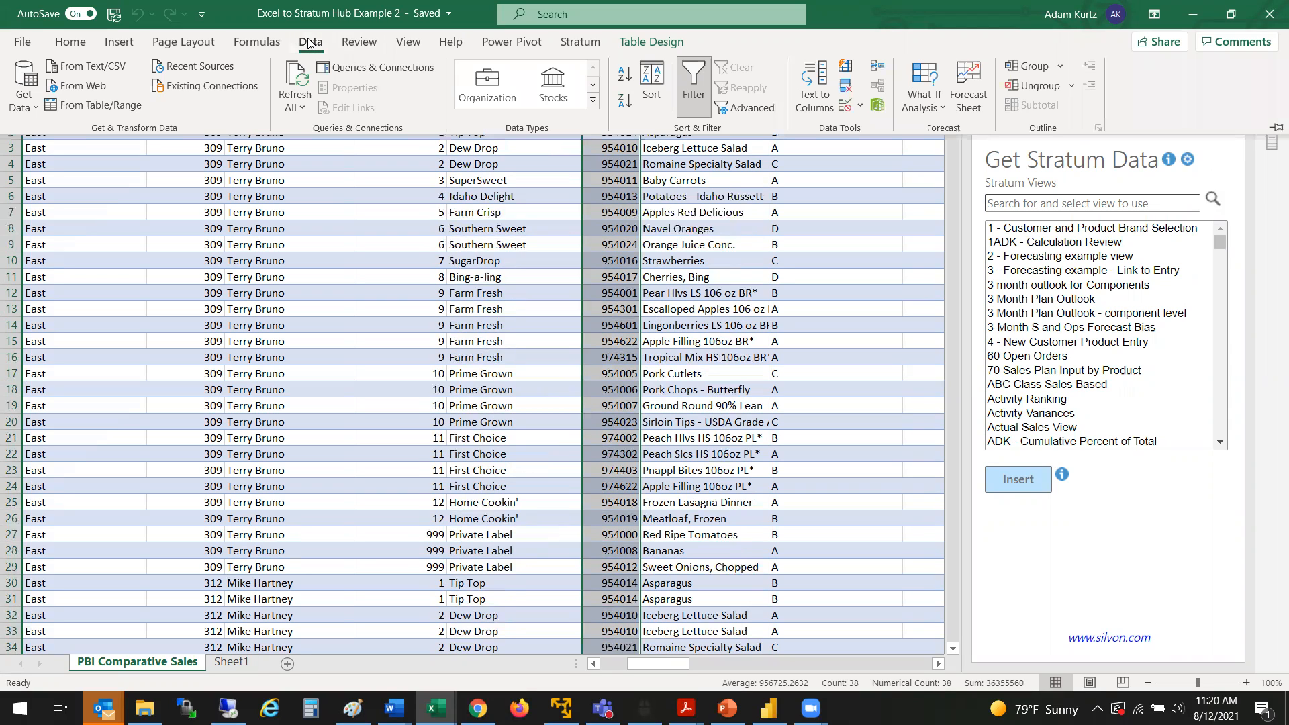
click(593, 100)
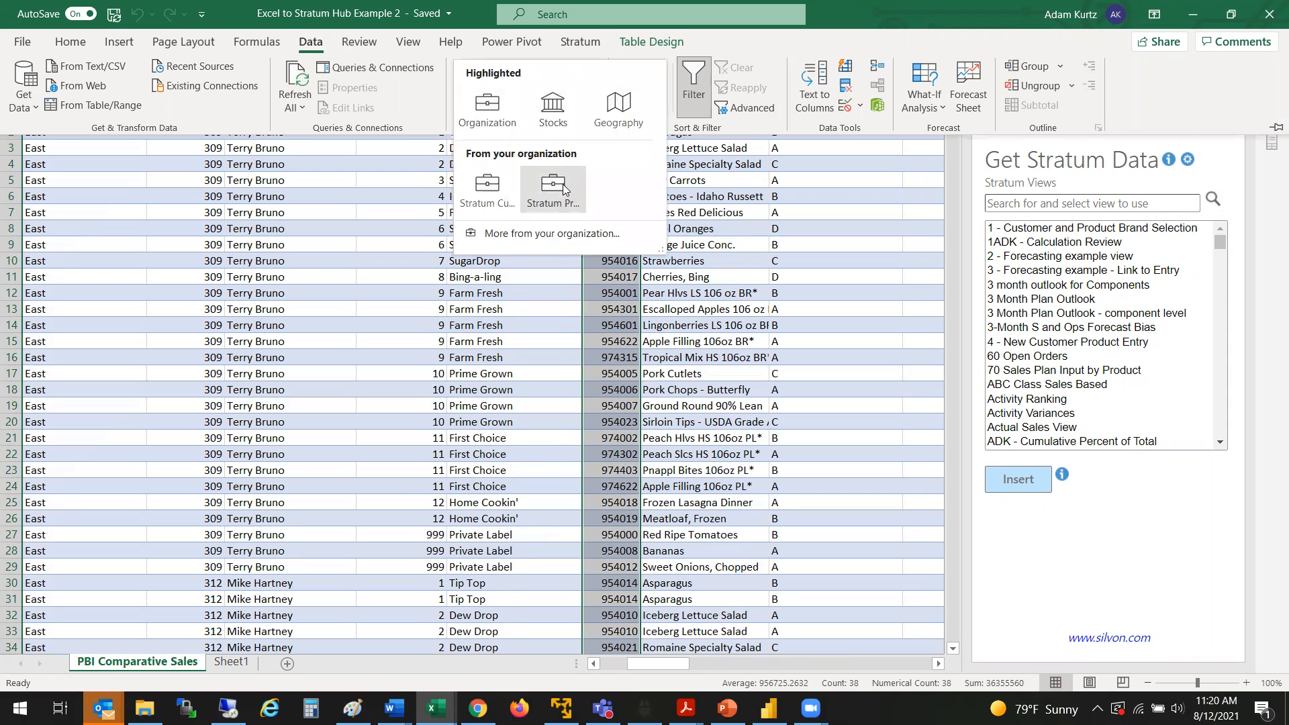
mouse_move(565, 189)
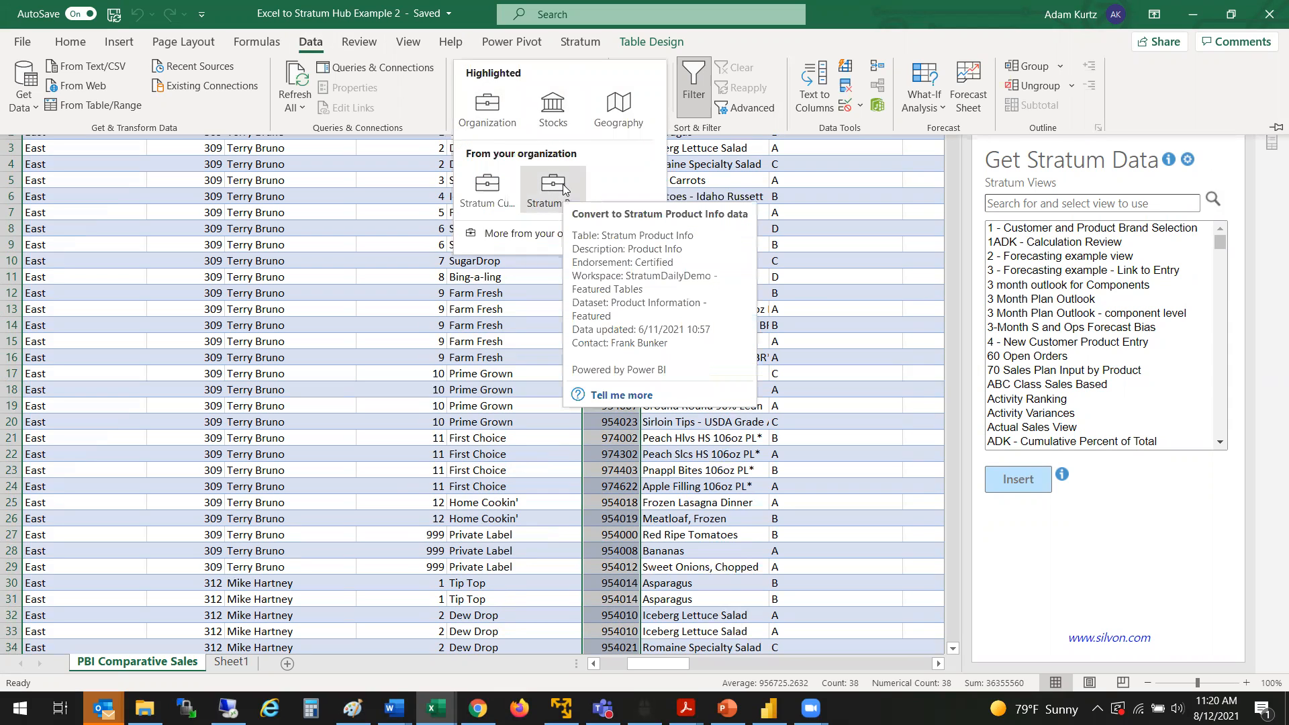
click(562, 185)
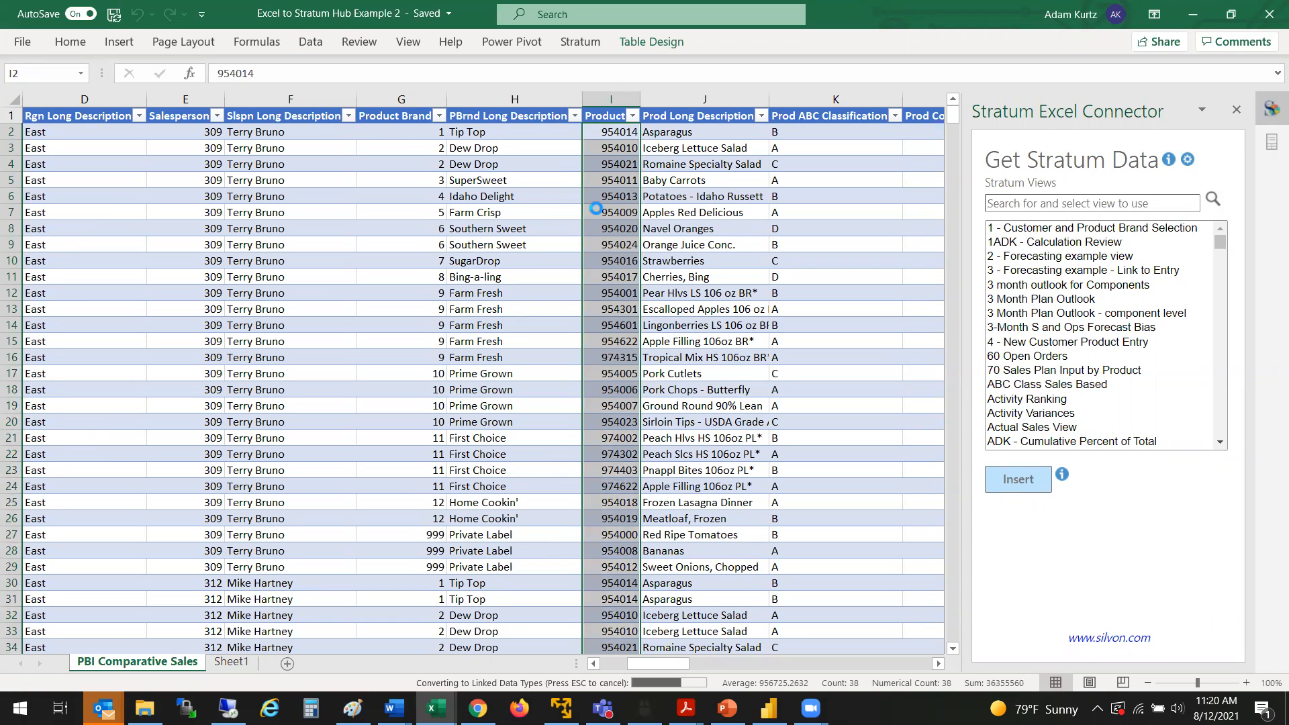
Step: Review the Asparagus product's data card in cell I2 and add its Prod ABC Classification field to the table as a column
click(590, 137)
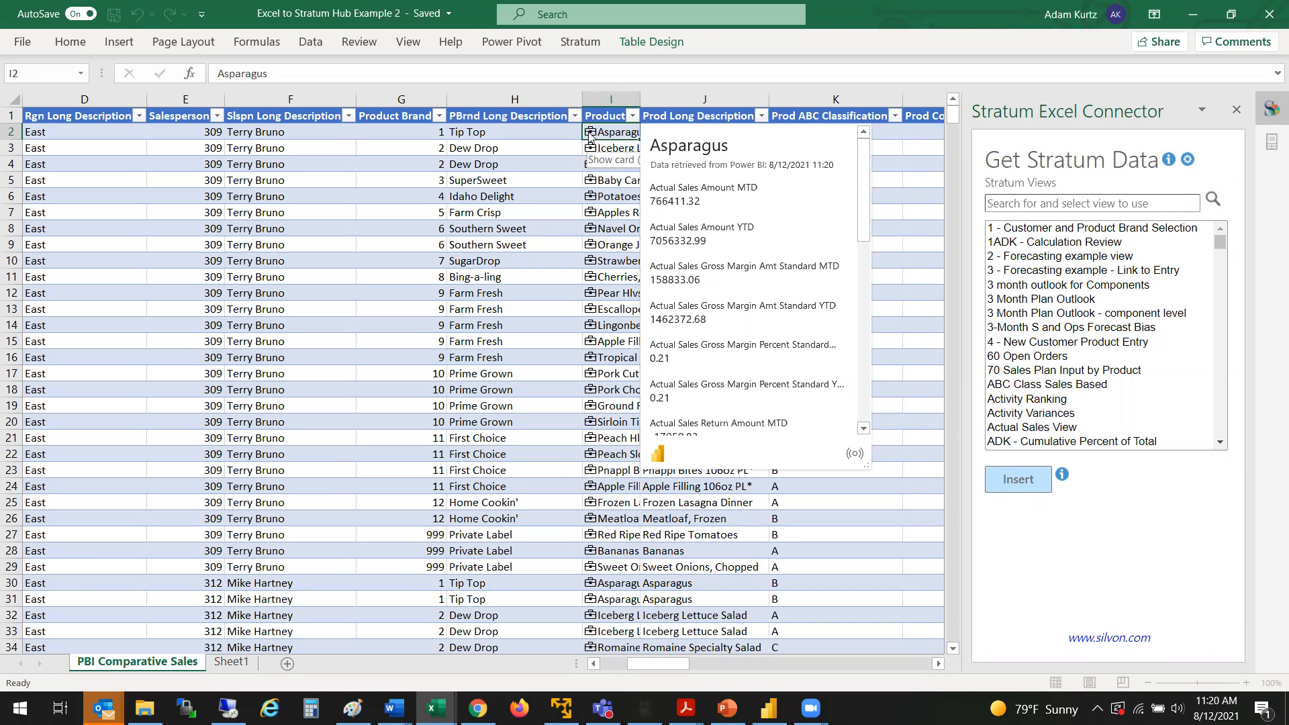
mouse_move(734, 212)
scroll(870, 215, down, 3)
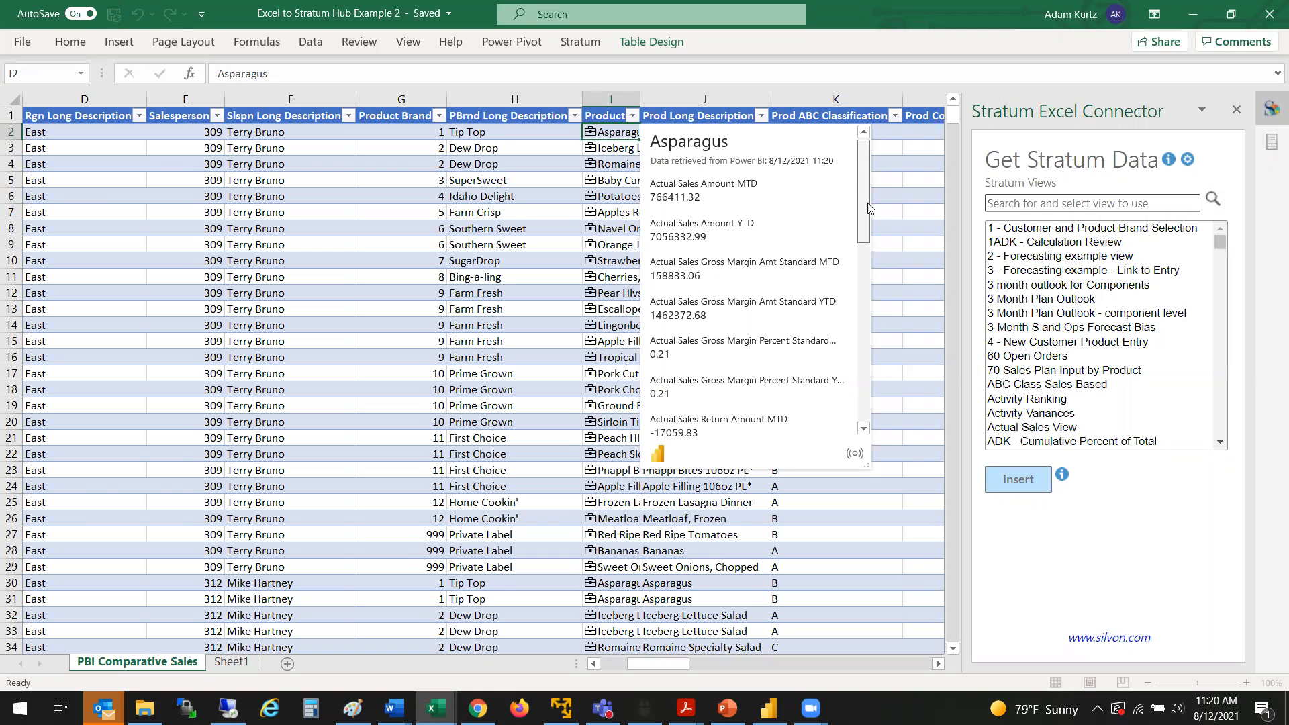
scroll(873, 231, down, 6)
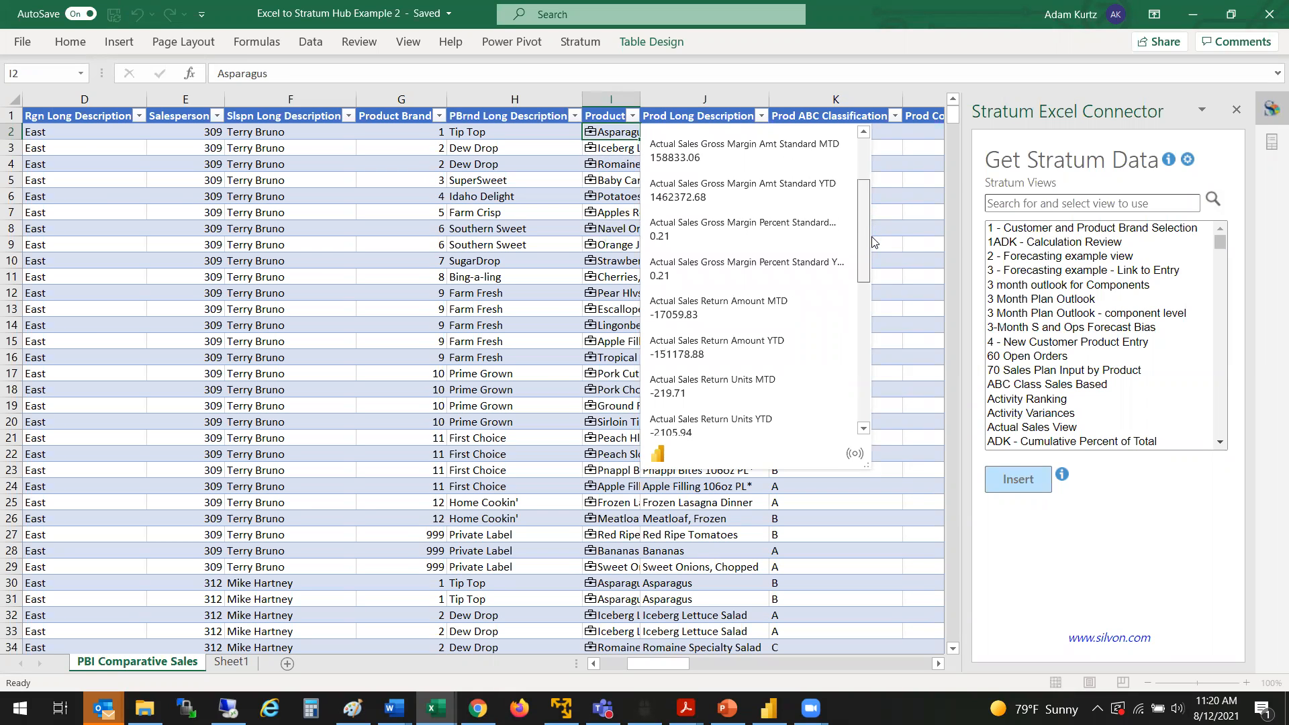
scroll(880, 289, down, 5)
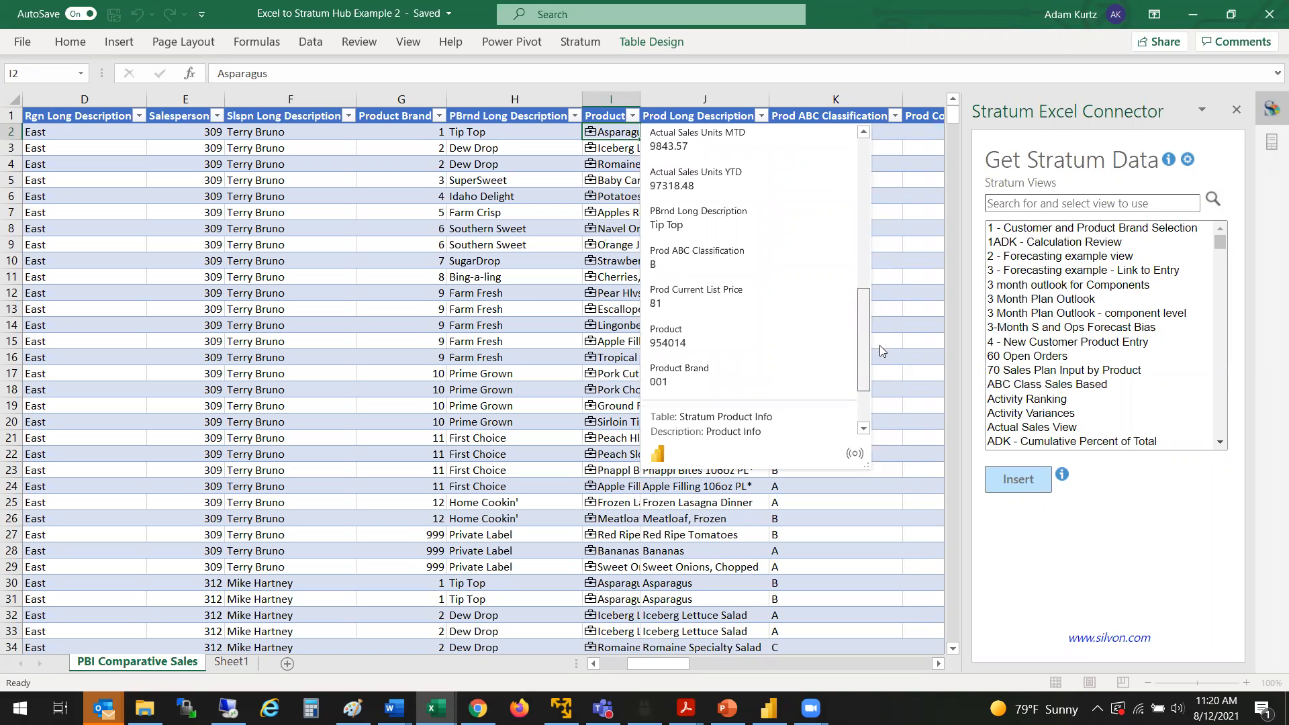
mouse_move(697, 256)
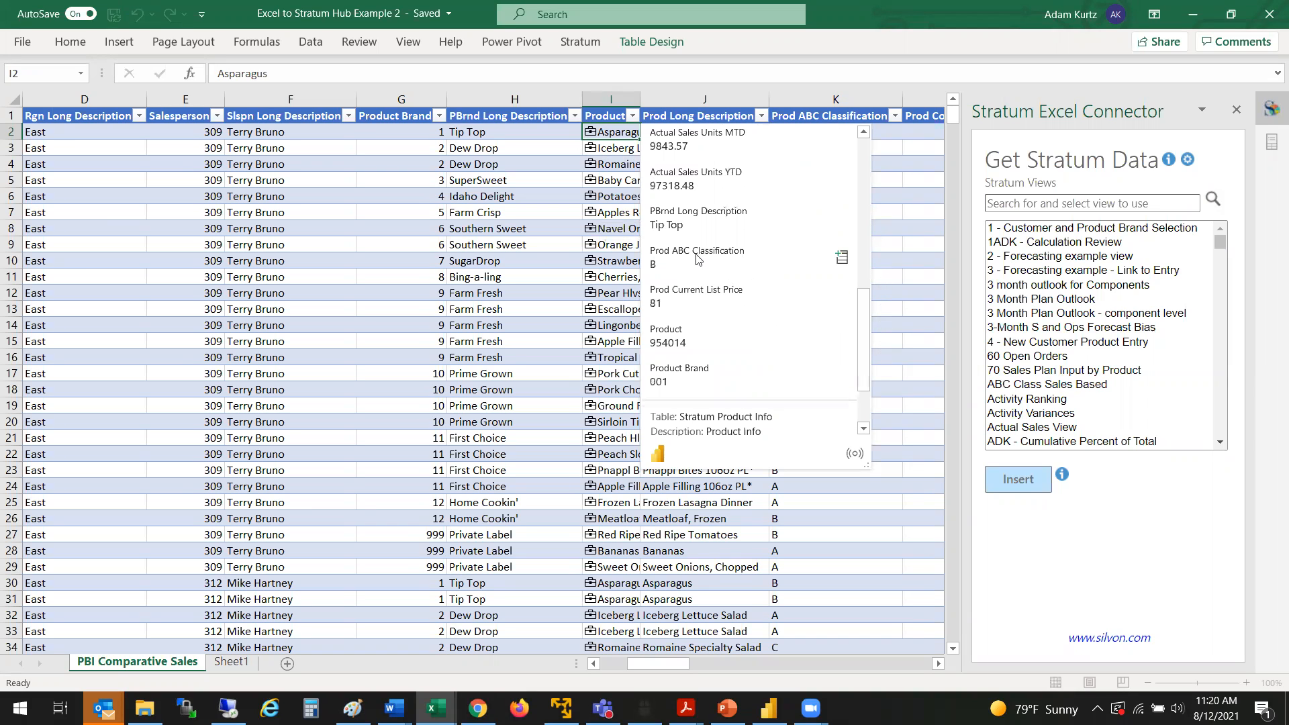
click(840, 262)
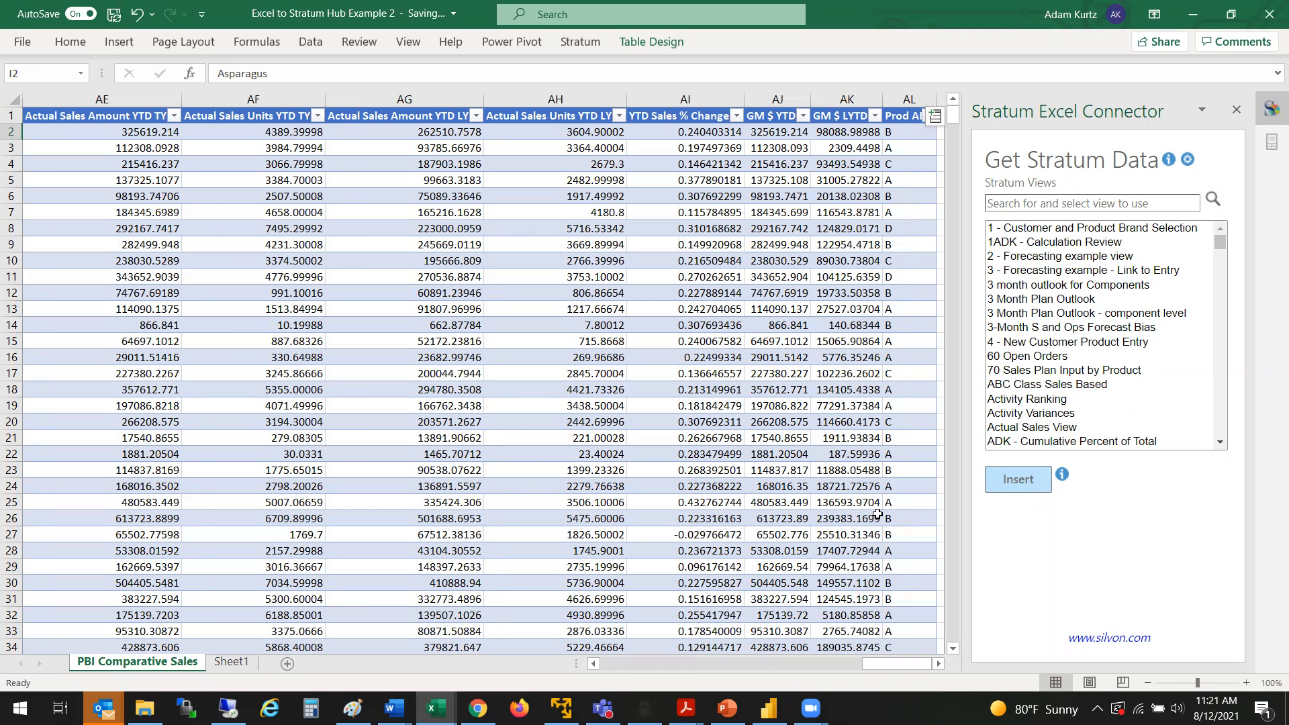
Step: Examine the PBI Comparative Sales table's columns, from the division and product fields to the rolling, current-month and year-to-date sales figures
mouse_move(883, 669)
mouse_down()
mouse_move(677, 649)
mouse_move(905, 665)
mouse_up()
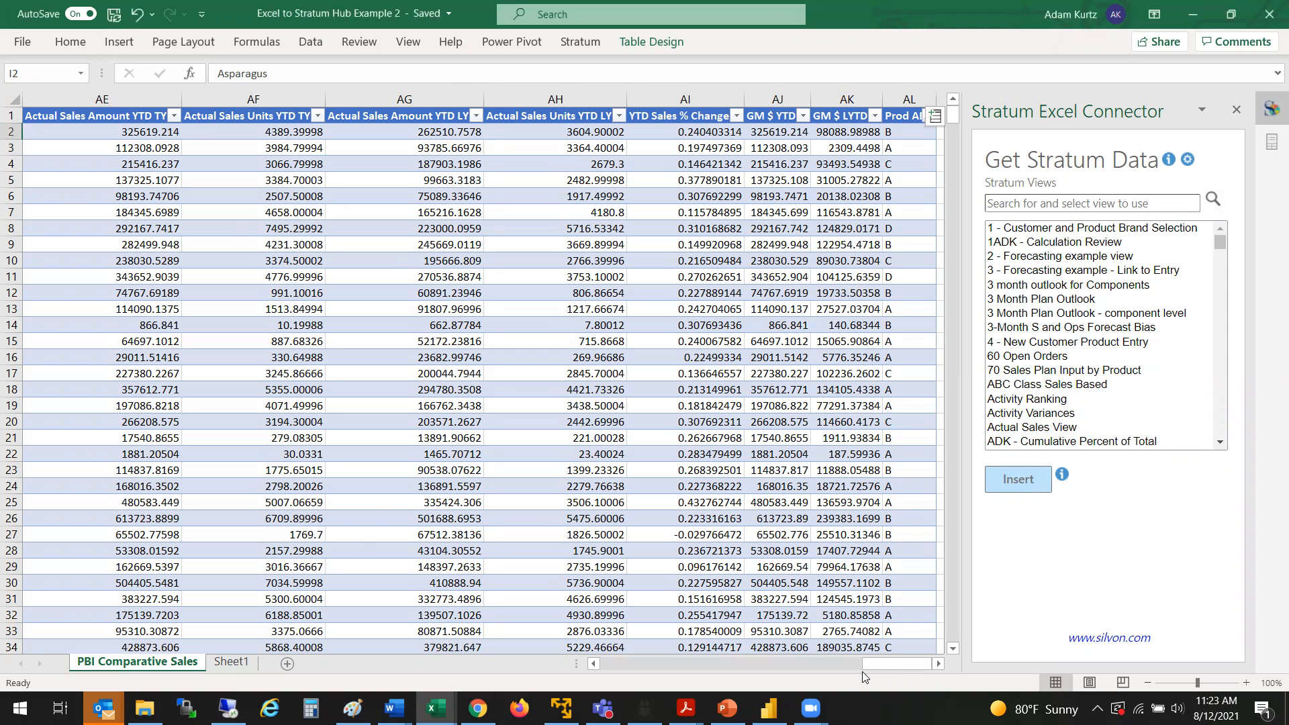
drag(885, 666, 621, 670)
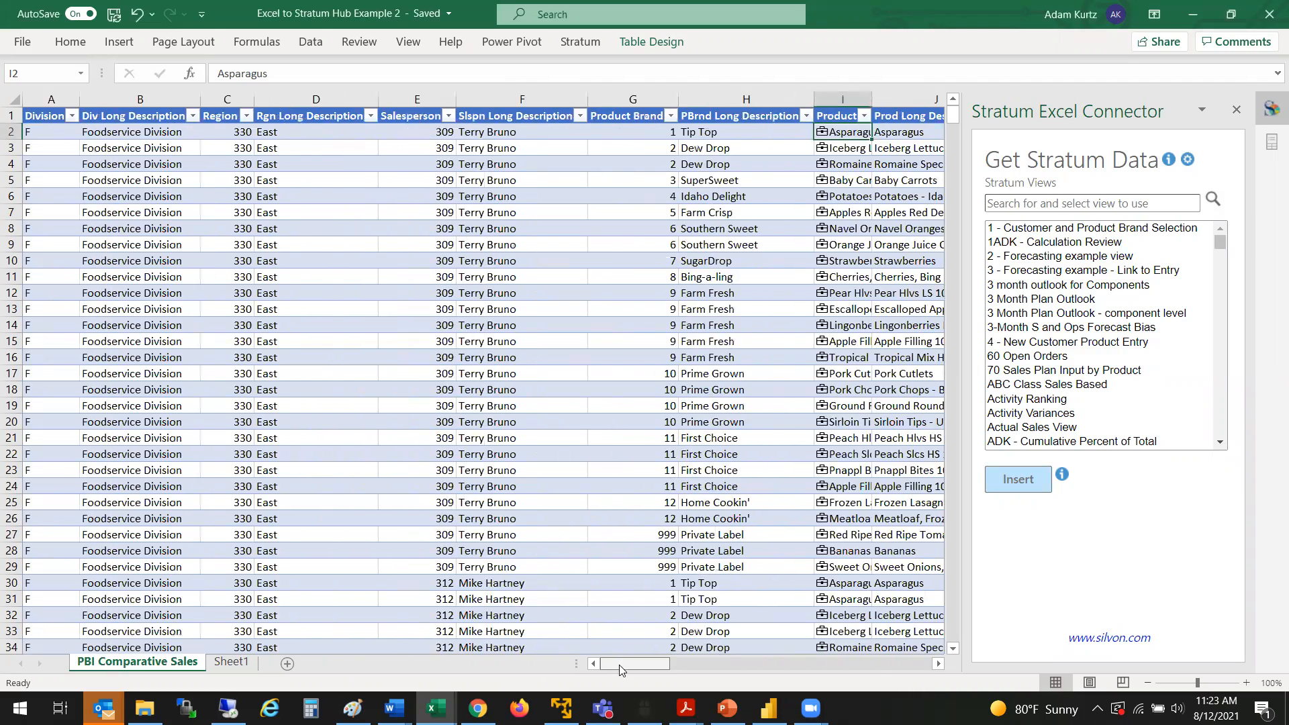
drag(621, 669, 790, 669)
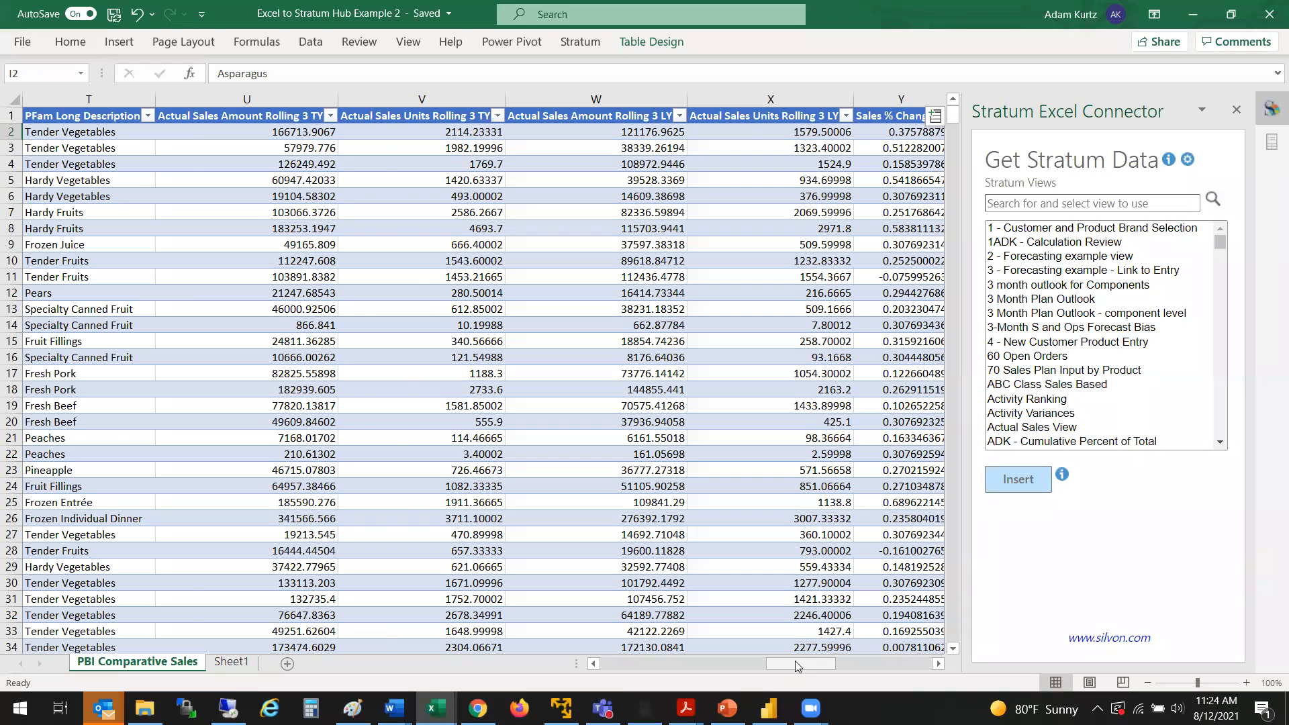
drag(796, 666, 766, 663)
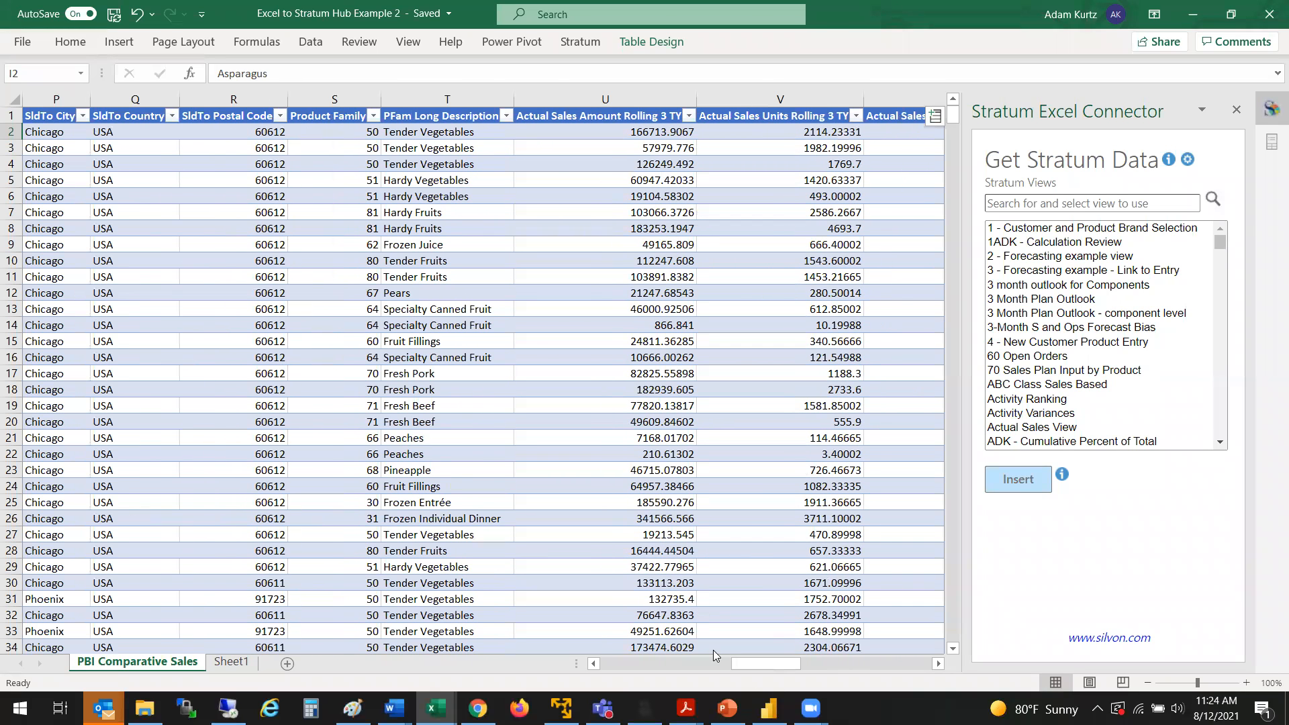
drag(756, 669, 840, 647)
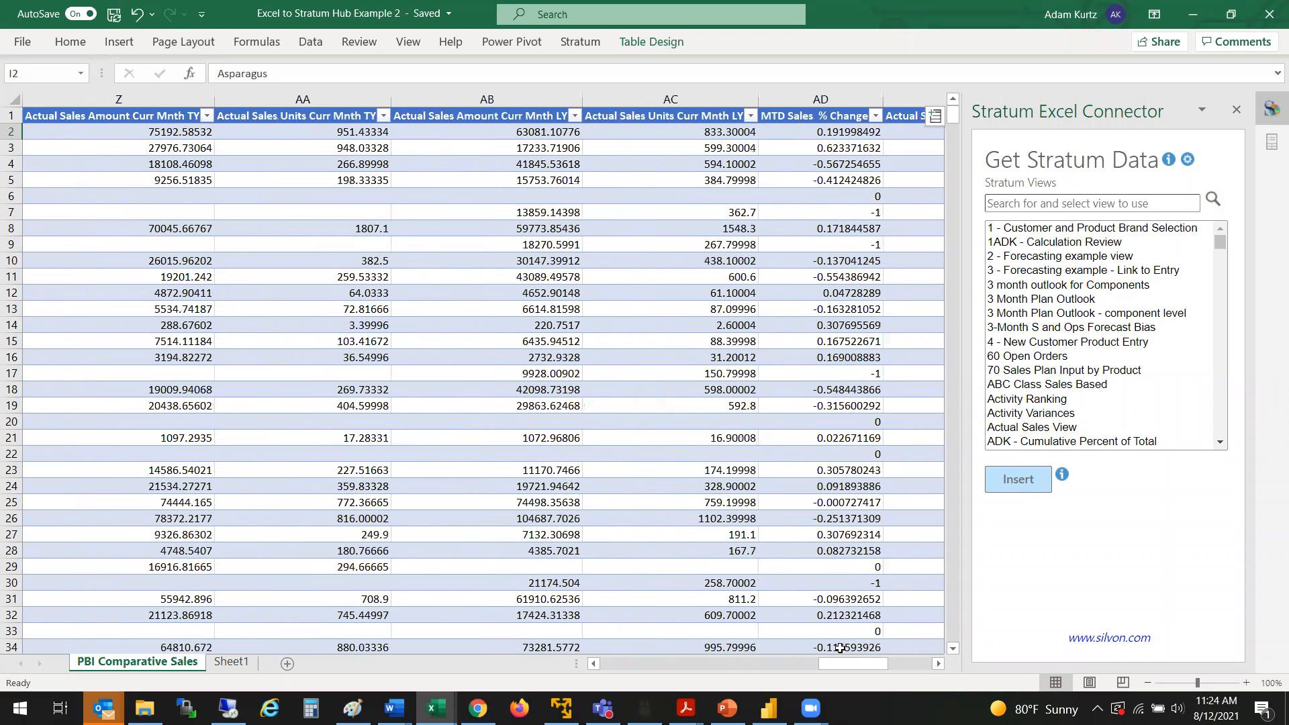